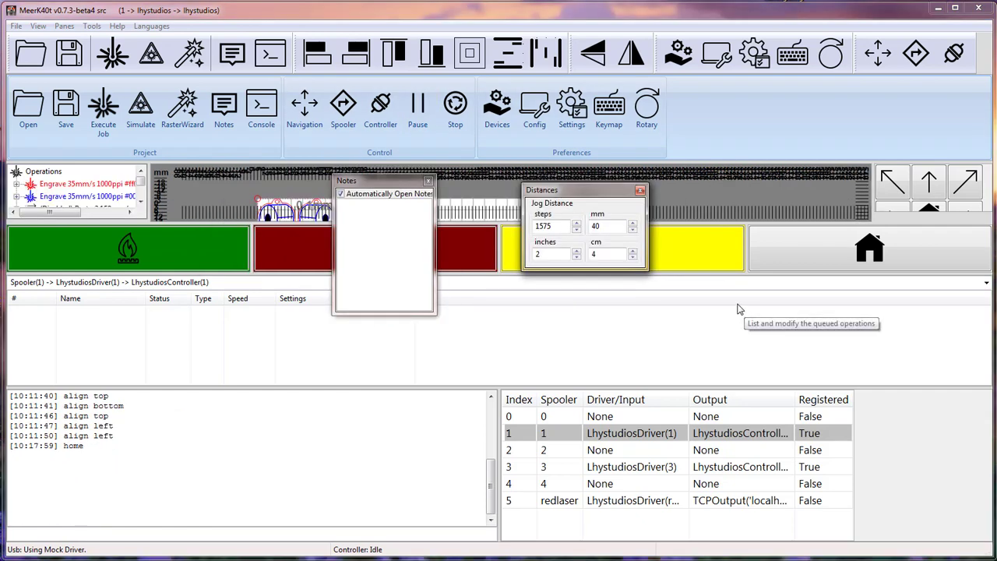
Hide the Devices pane and unlock the panes from the Panes menu.
click(64, 26)
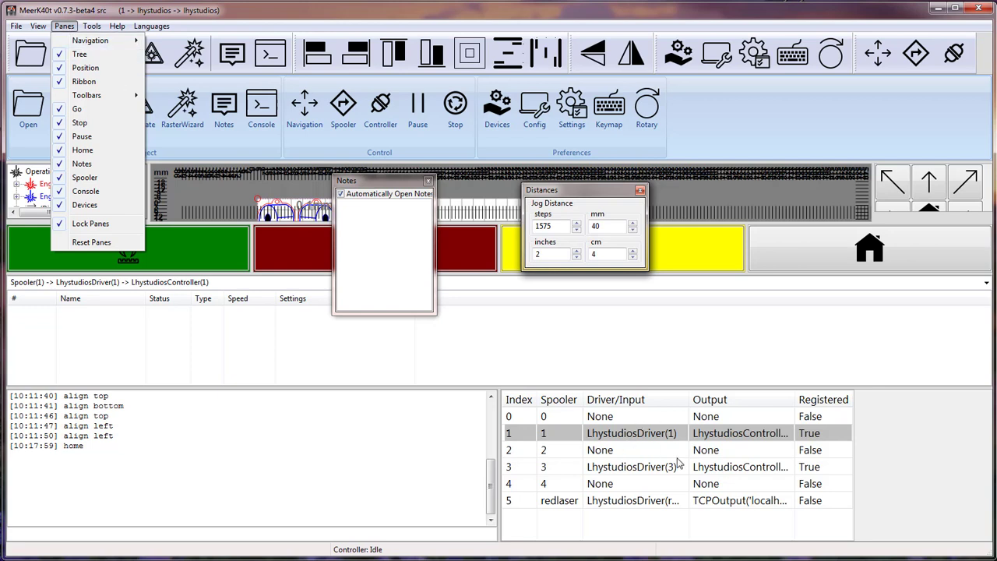
click(85, 205)
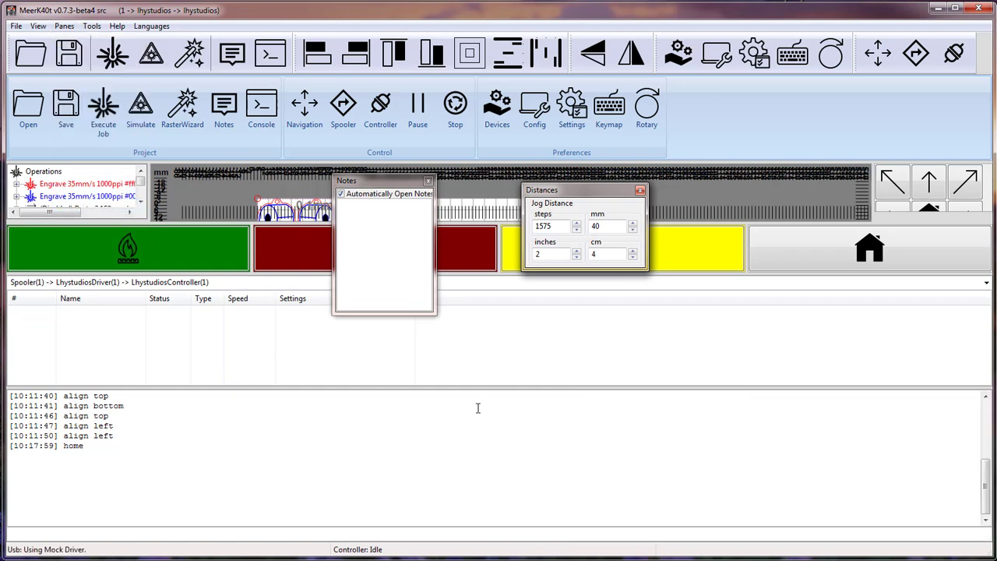
click(66, 27)
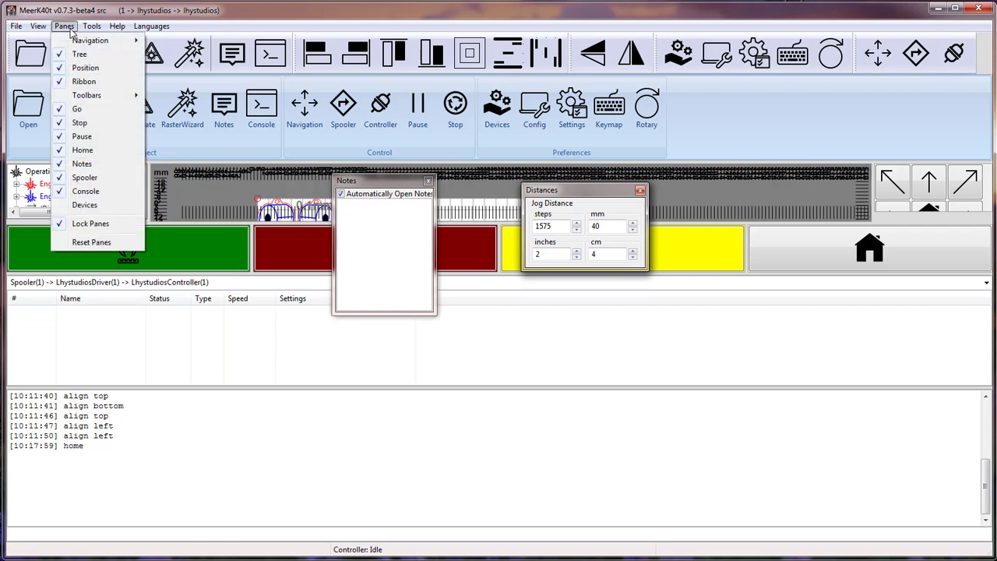
click(87, 225)
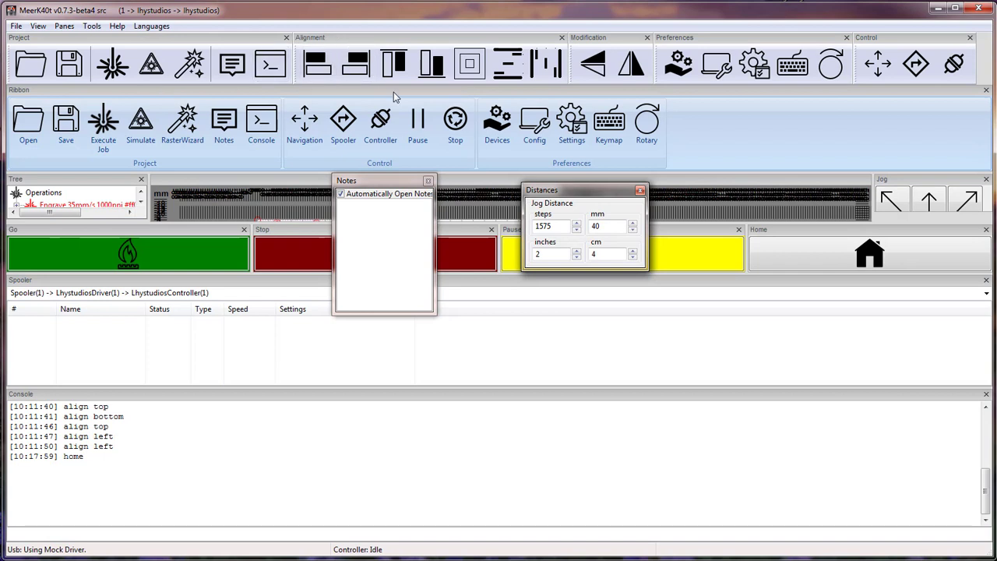
click(986, 92)
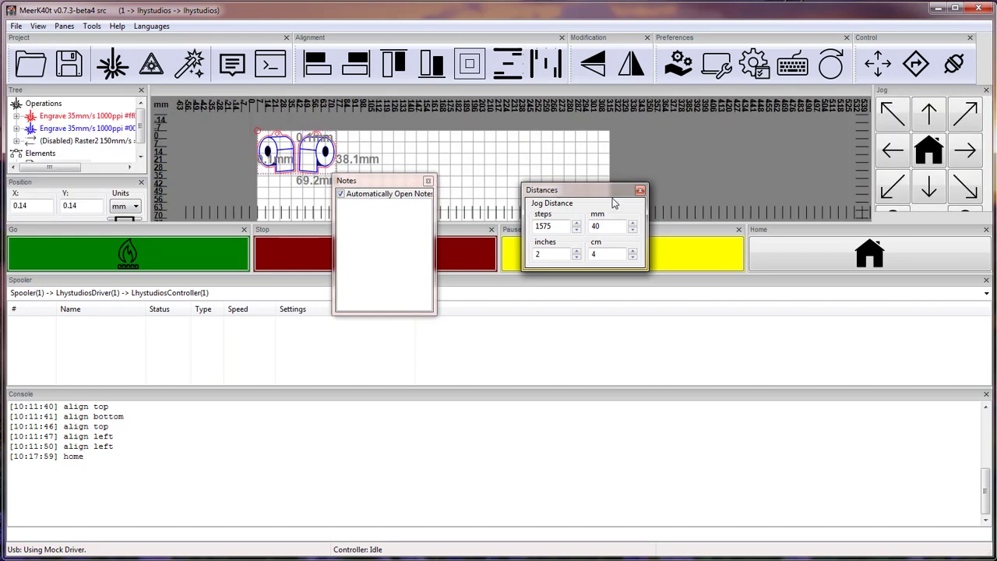
click(65, 26)
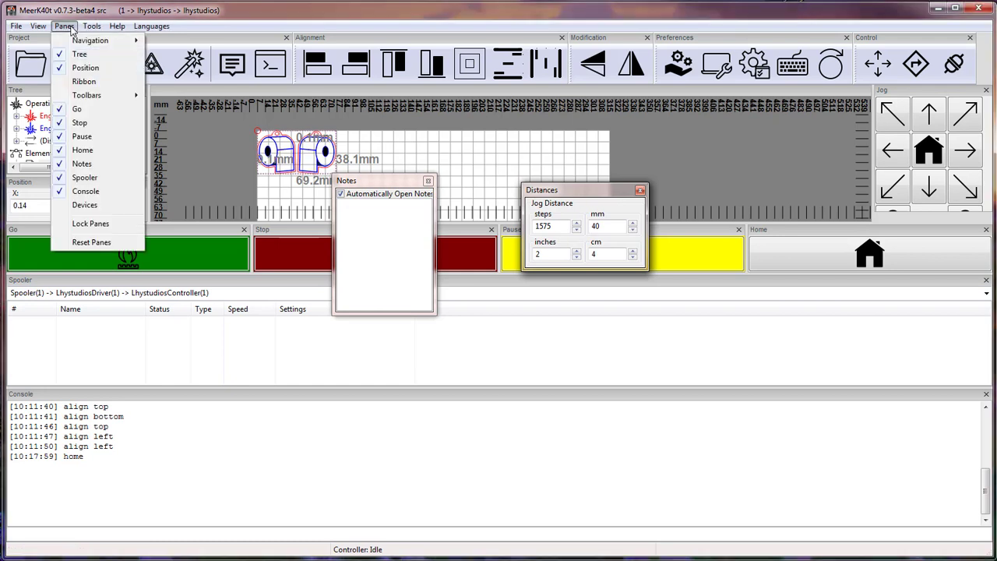
click(85, 206)
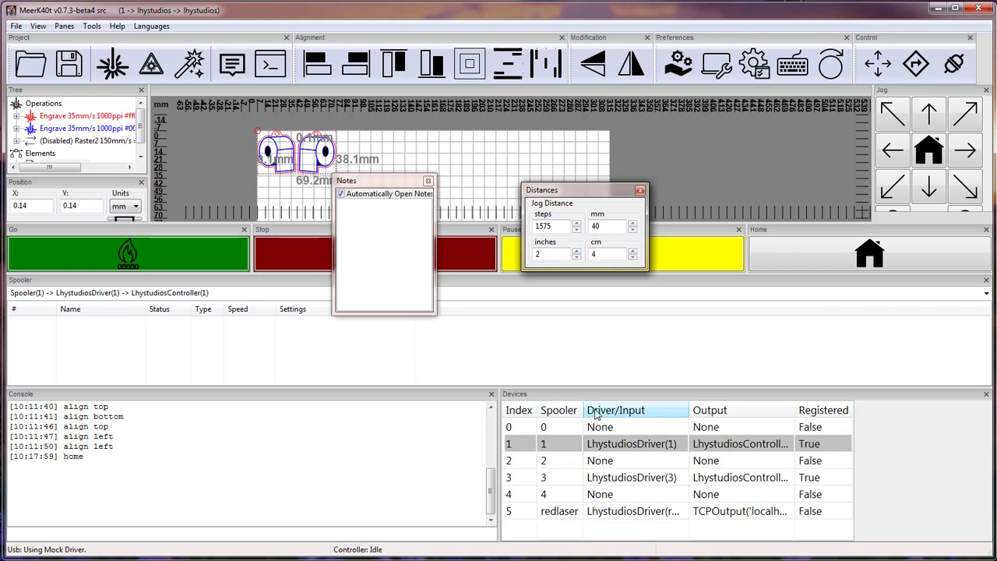
click(64, 26)
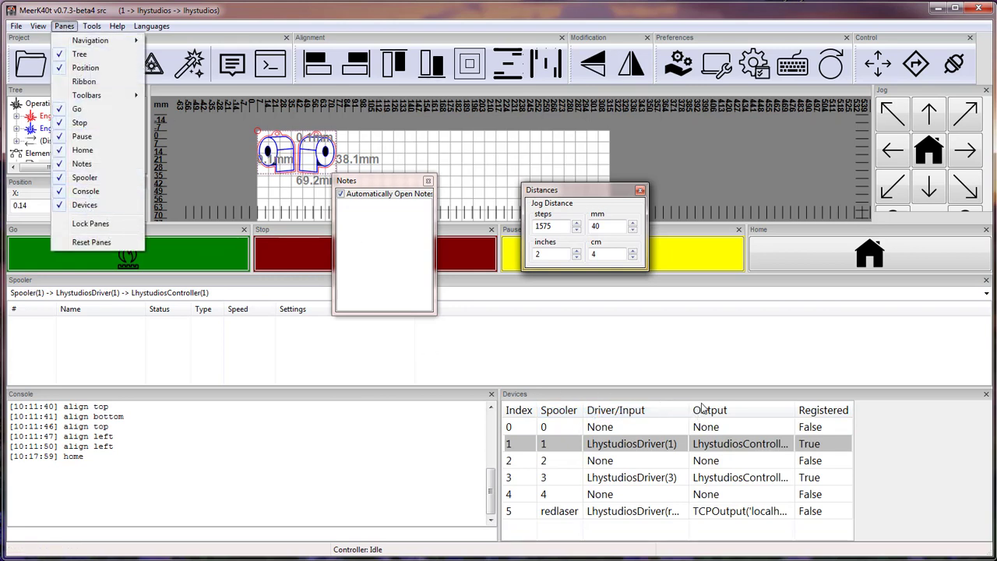
Hide Devices and dock the Jog, Transform, Pulse, Drag and Move panes in the bottom row beside Console.
click(986, 396)
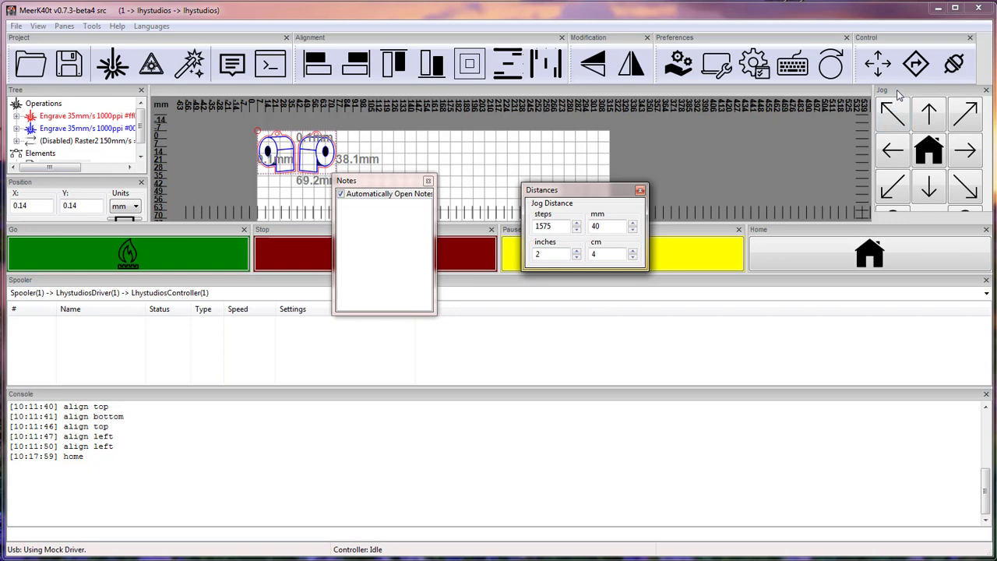
drag(900, 94, 904, 409)
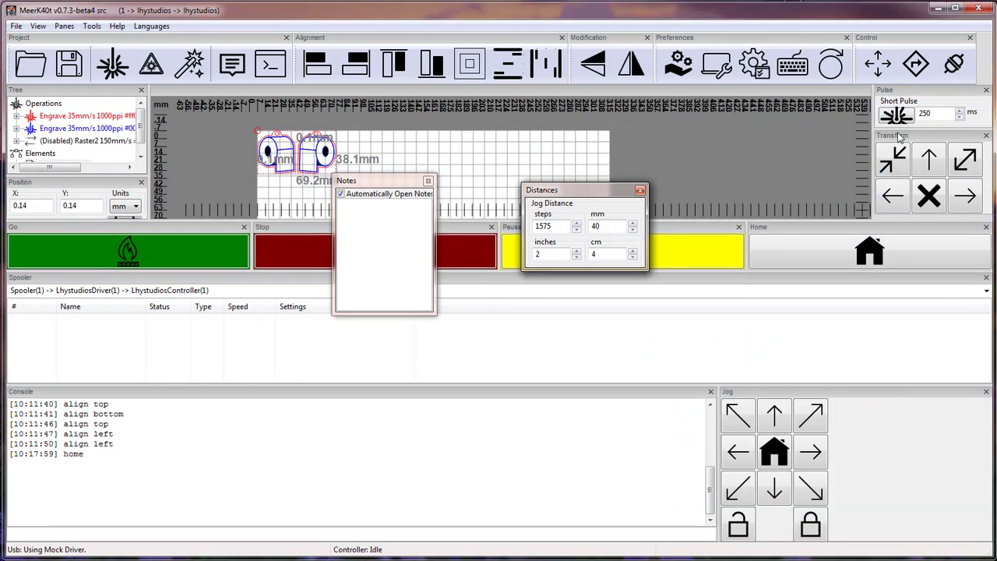
drag(902, 138, 888, 427)
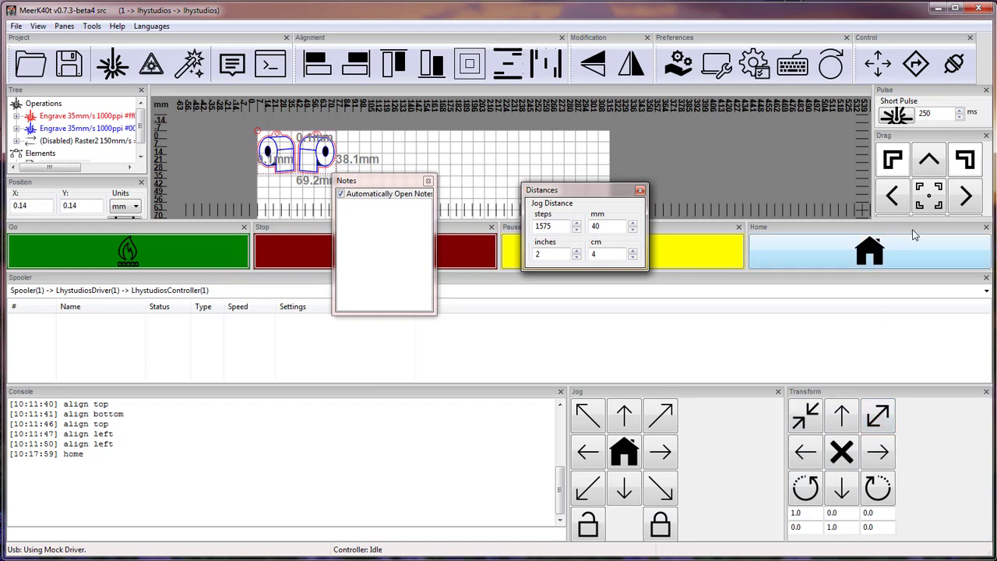
drag(916, 92, 942, 429)
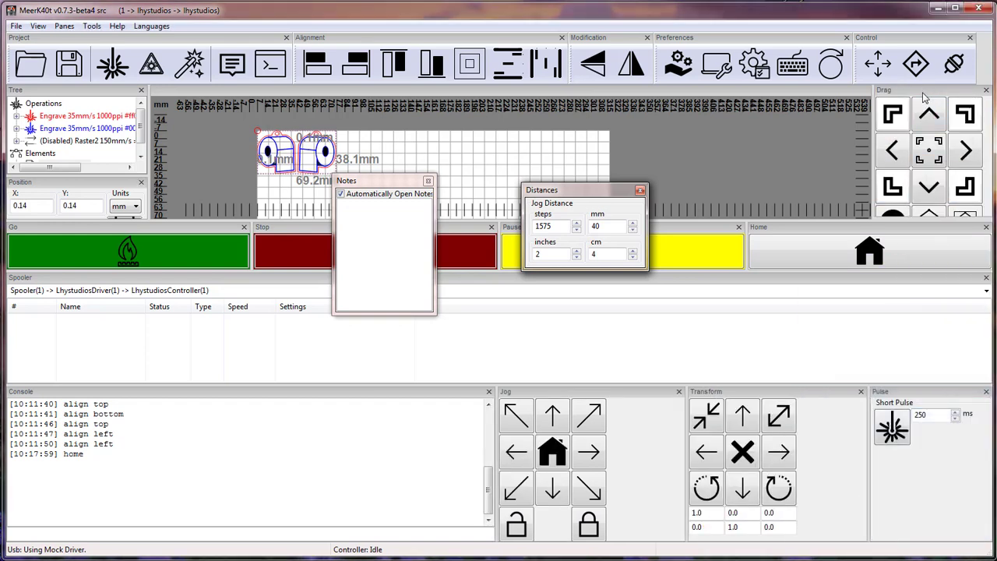
drag(927, 91, 974, 390)
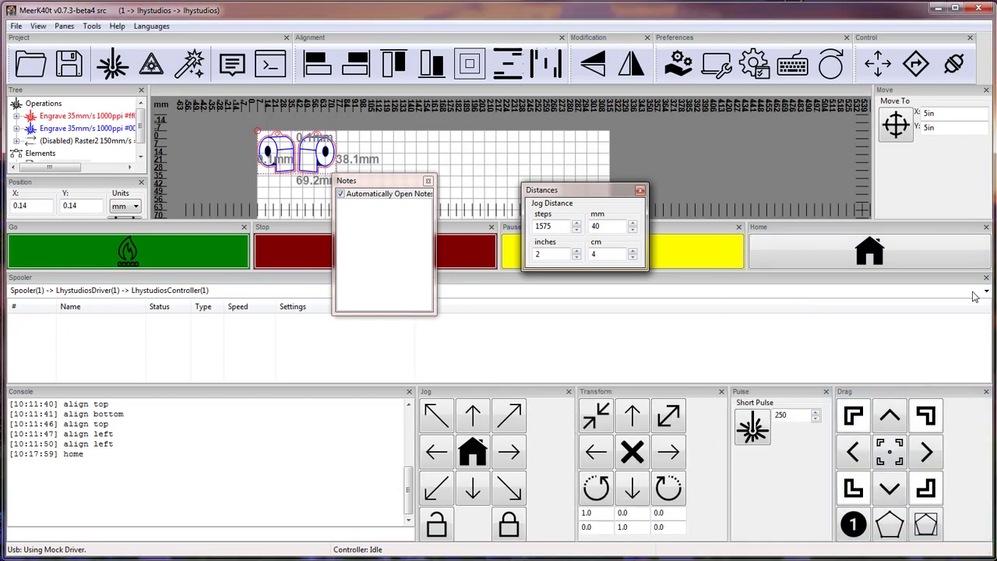
drag(910, 91, 960, 431)
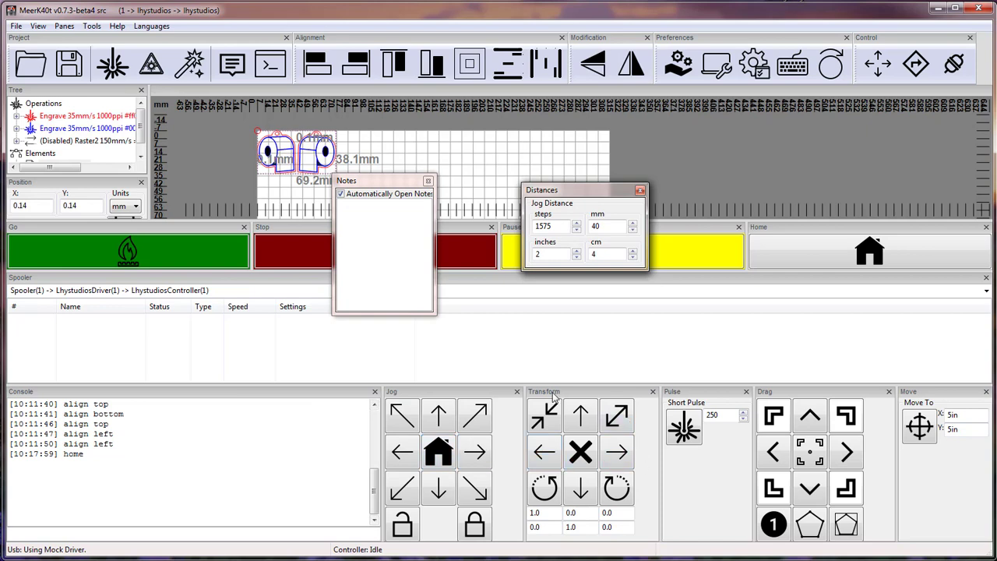
Float the Transform pane out, move the Distances window aside, and close Transform.
drag(554, 397, 459, 146)
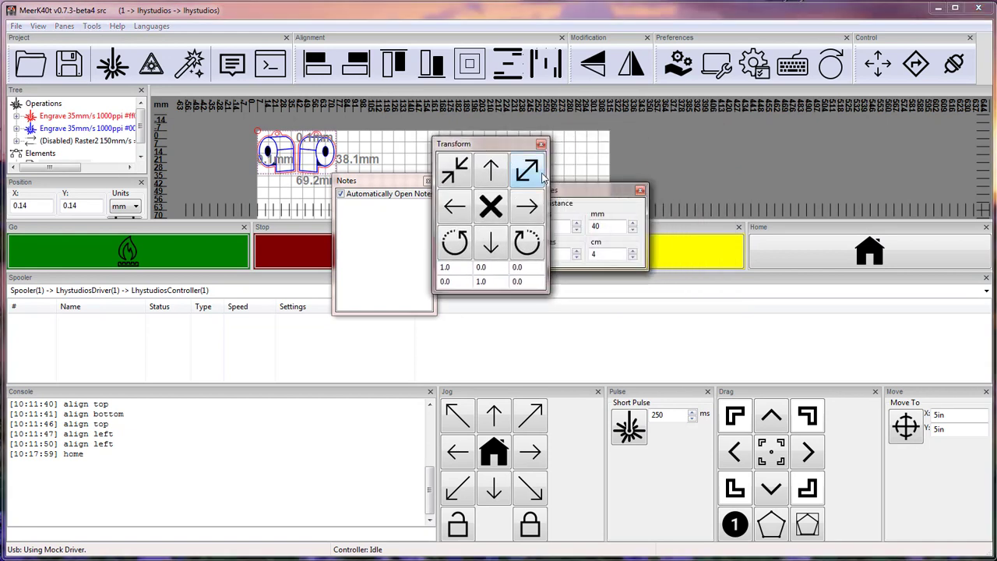
drag(566, 193, 638, 134)
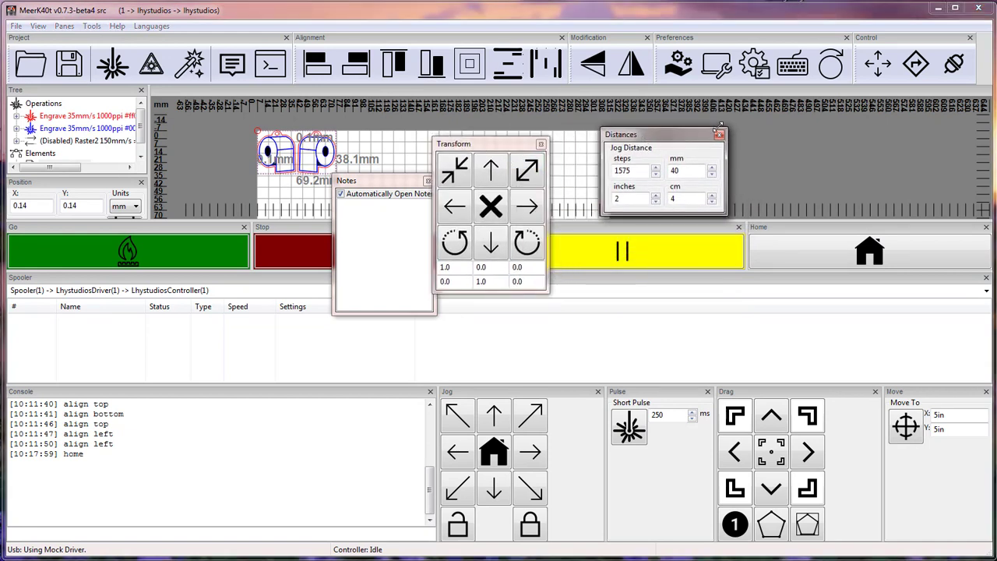
drag(514, 148, 545, 137)
click(571, 134)
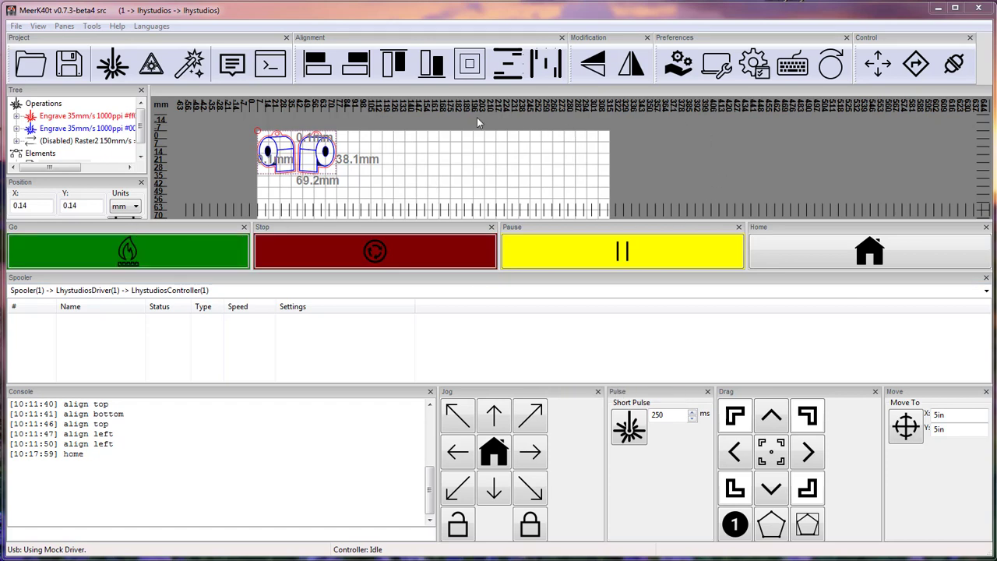
Close the Position, Spooler, Pulse, Drag, Move and Home panes, moving Jog to the top right.
click(142, 184)
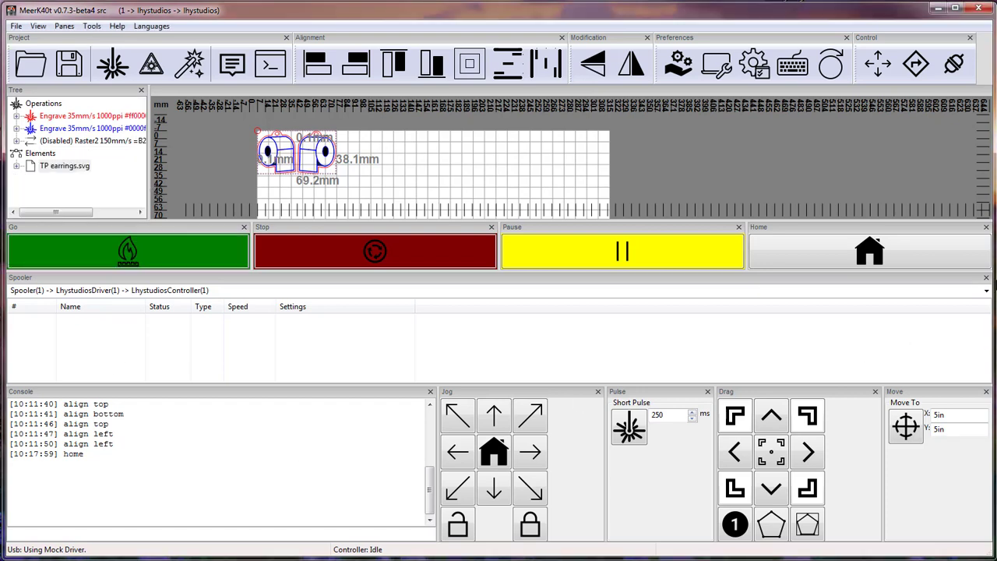
click(986, 279)
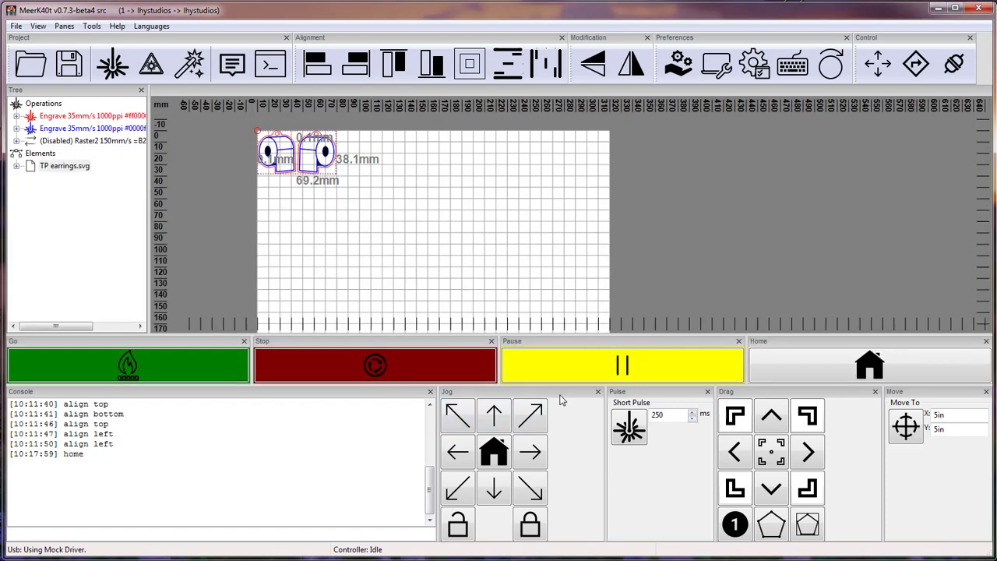
drag(578, 393, 994, 134)
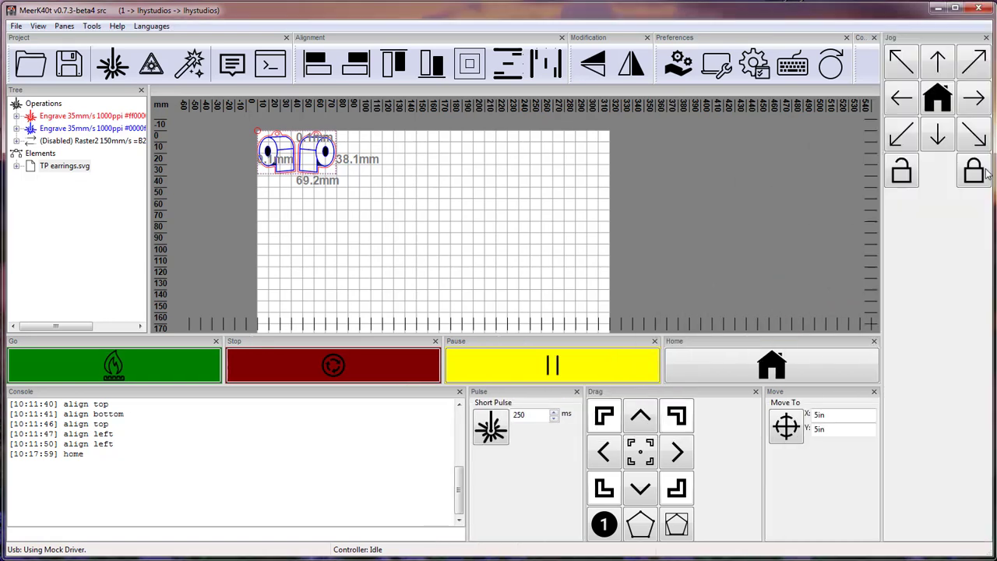
click(576, 393)
click(741, 392)
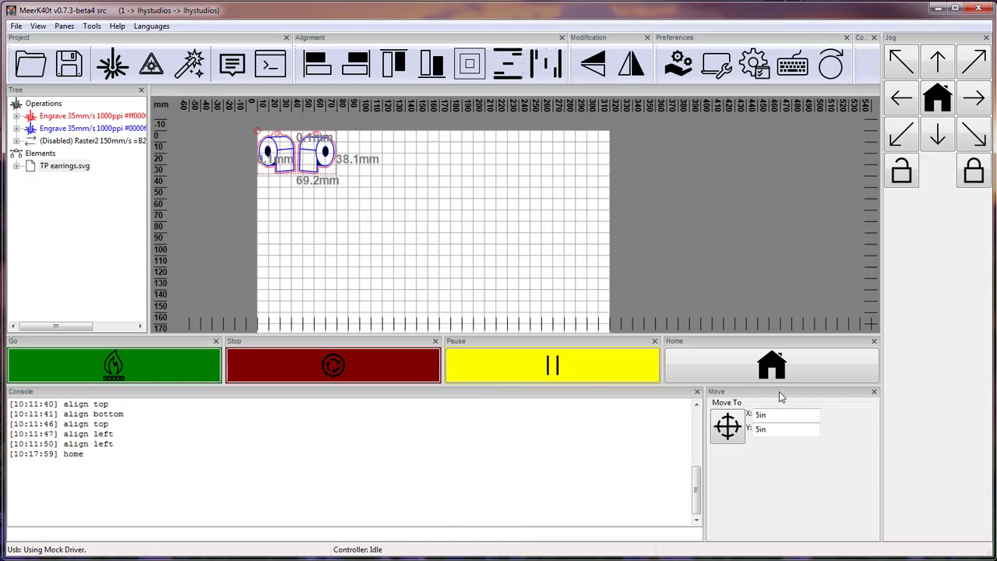
click(875, 391)
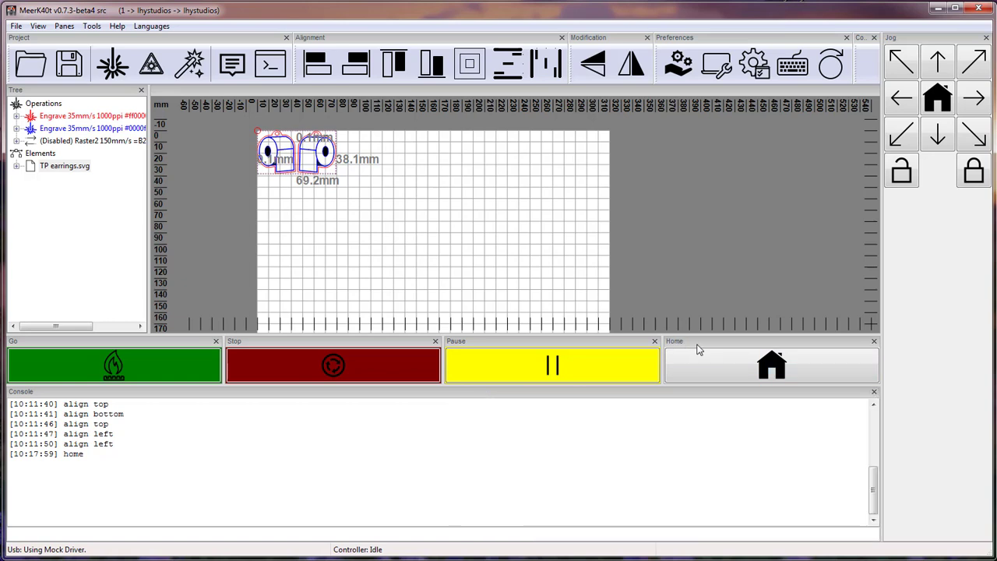
click(874, 343)
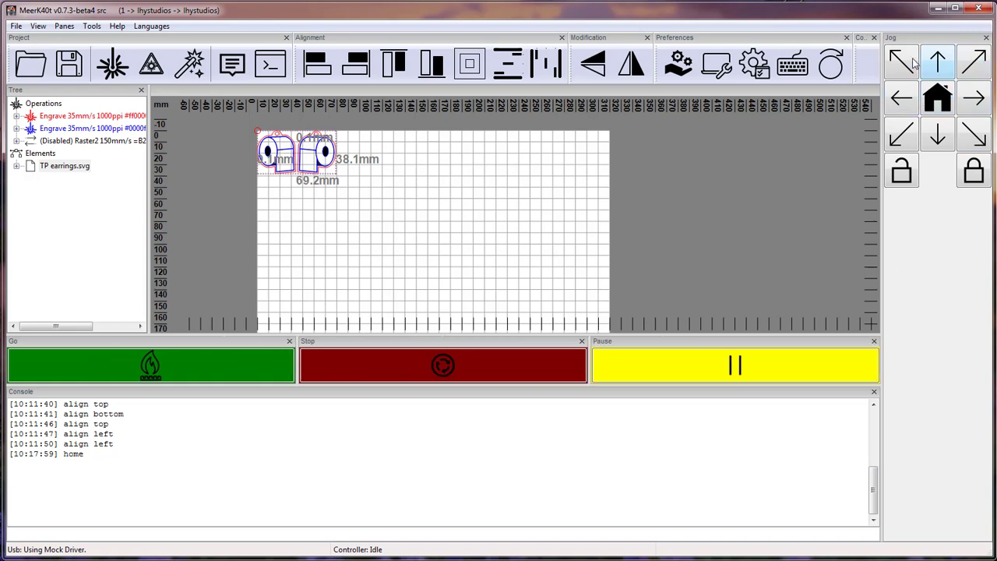
Dock Jog beside the canvas, lower the console to enlarge the canvas, and lock the panes.
drag(919, 43, 984, 132)
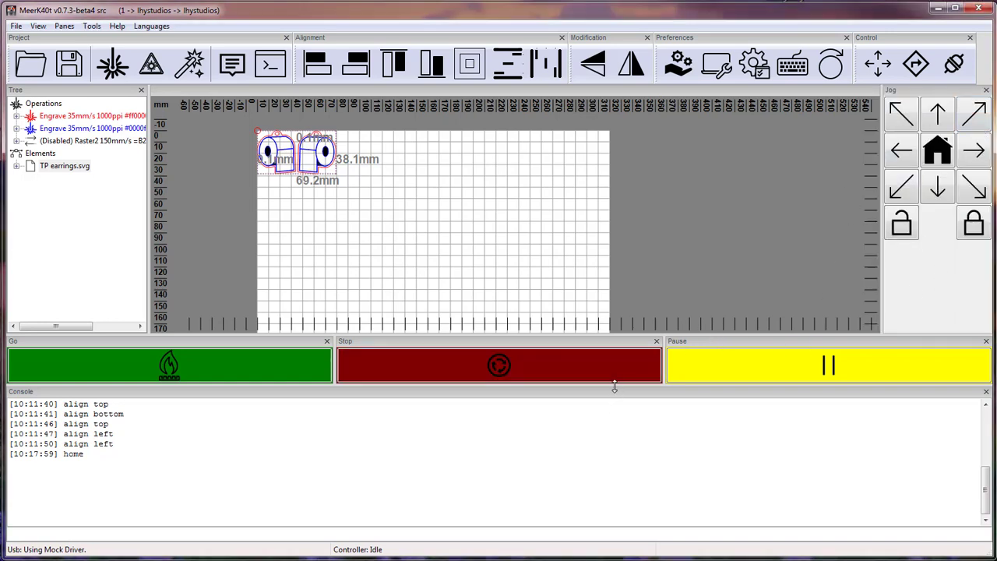
drag(615, 384, 613, 434)
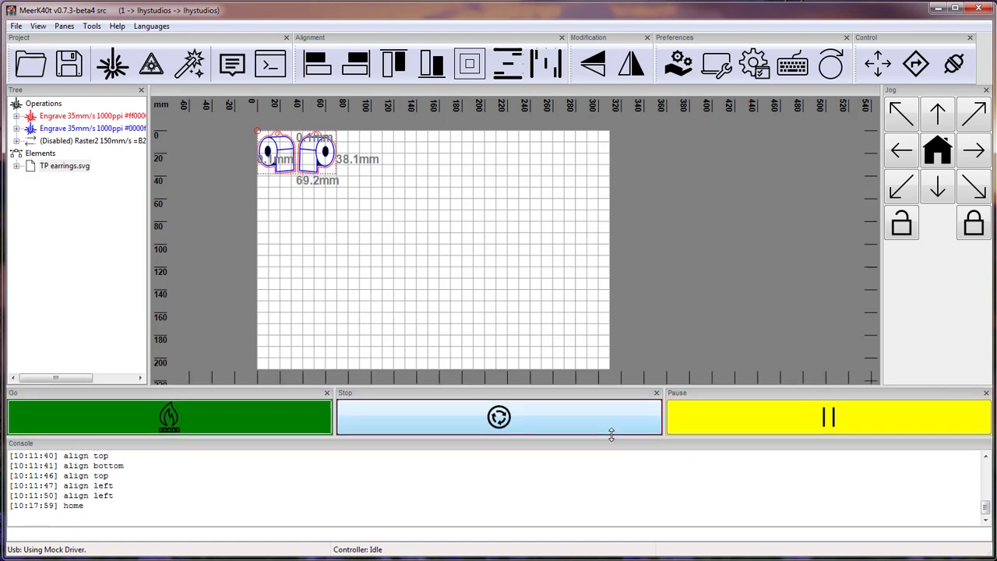
click(62, 26)
mouse_move(151, 26)
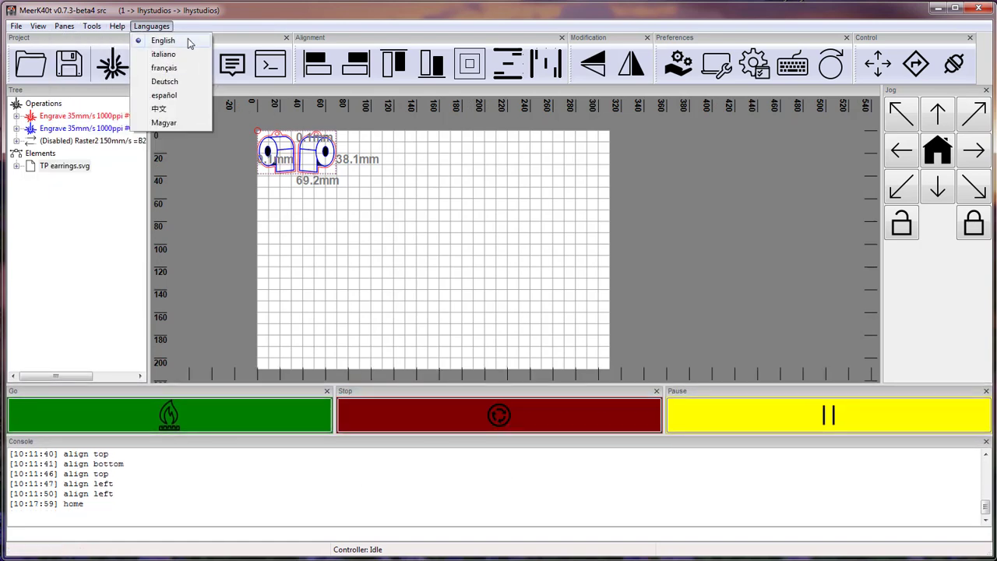
mouse_move(64, 28)
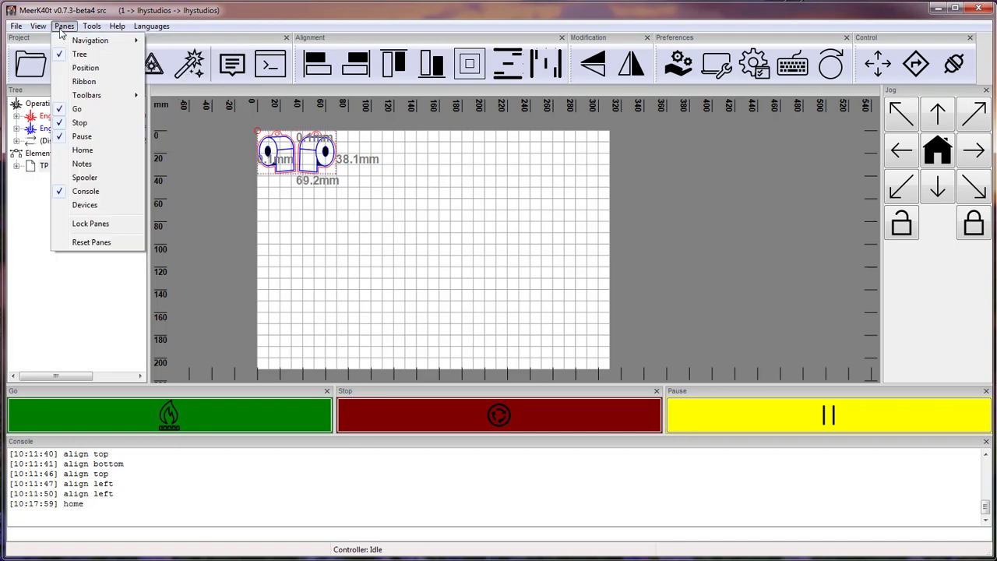
click(97, 223)
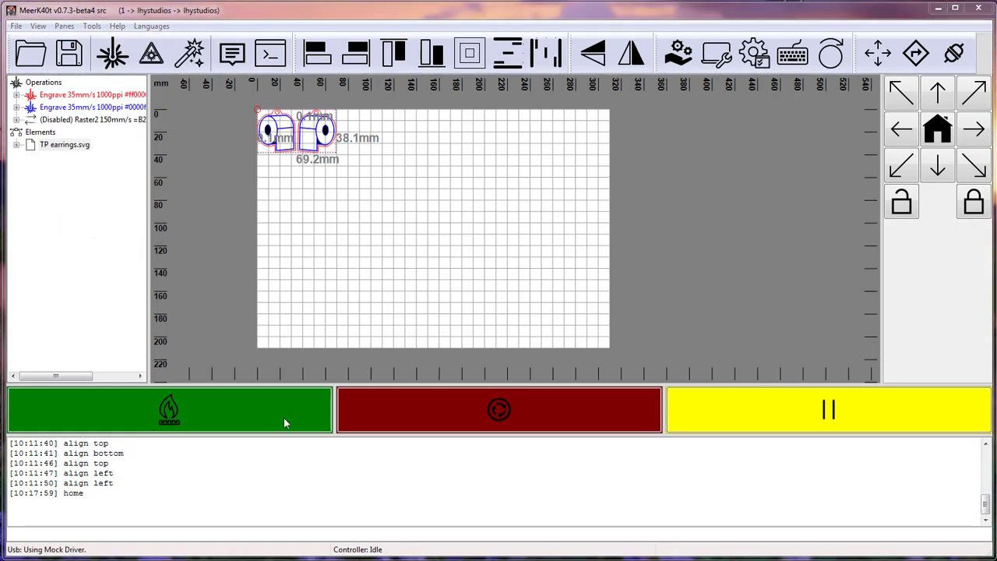
Run 'set' in an enlarged console and scroll through the listing to the 'perspective' line.
click(200, 532)
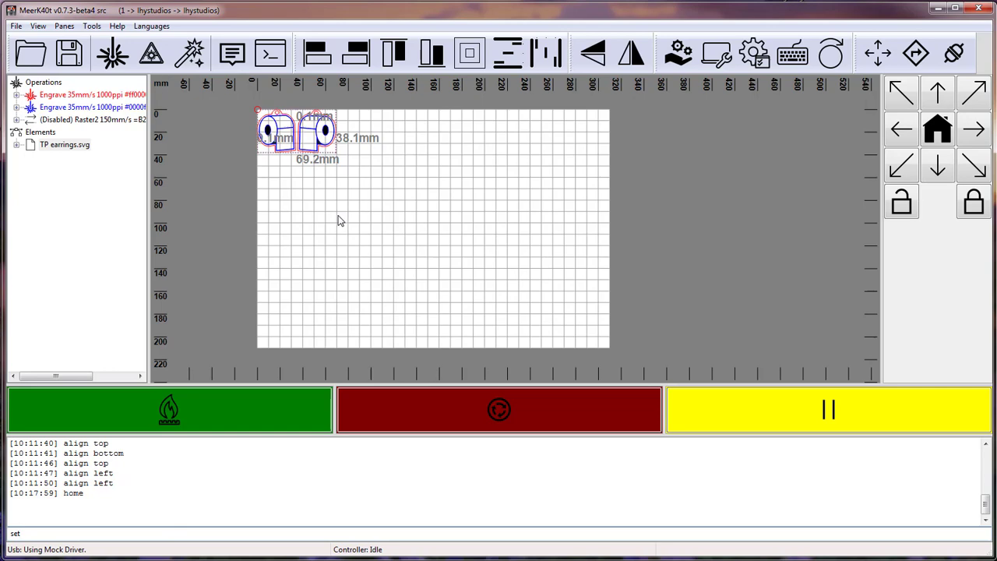
key(Return)
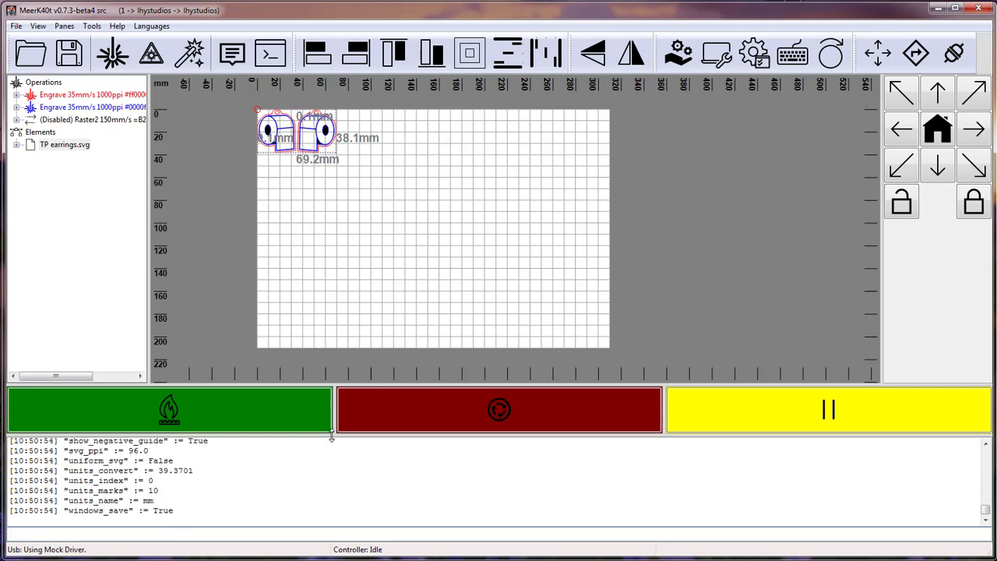
drag(332, 439, 328, 354)
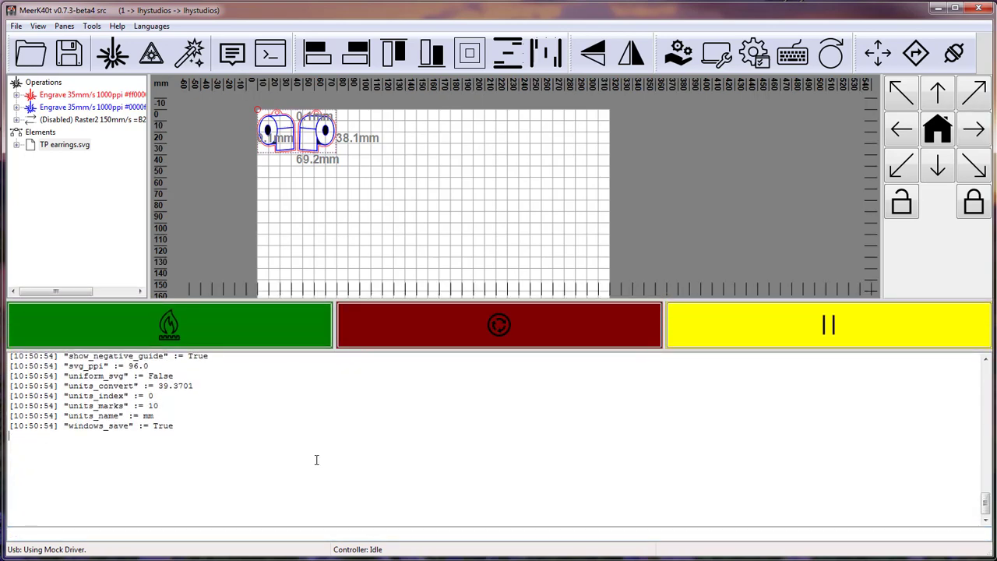
scroll(317, 455, up, 5)
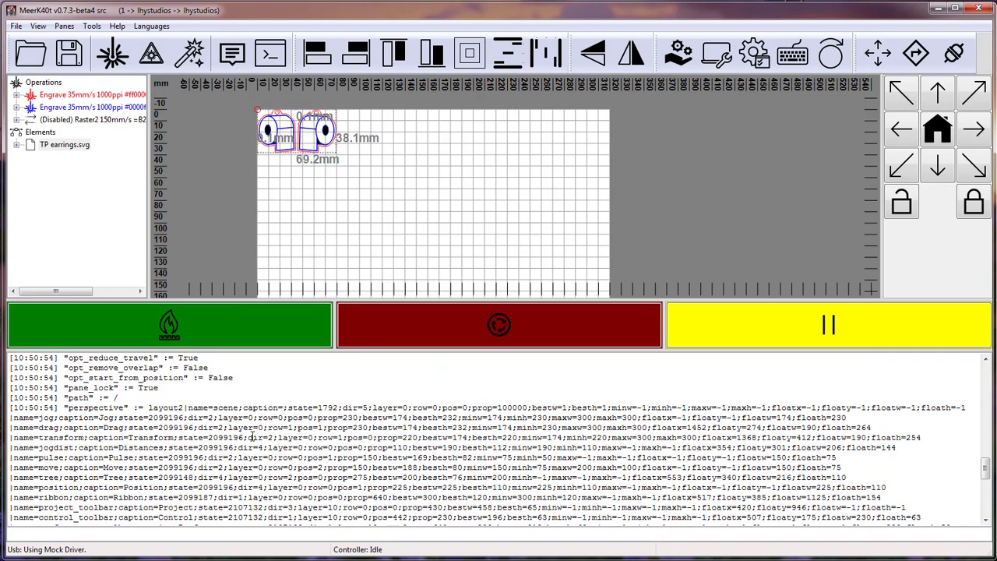
drag(68, 408, 122, 407)
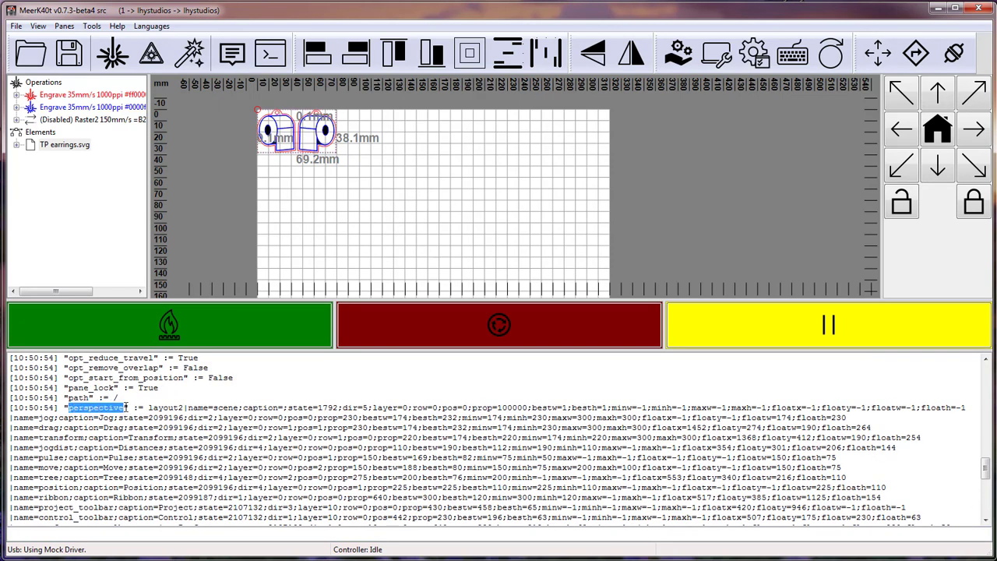
click(426, 422)
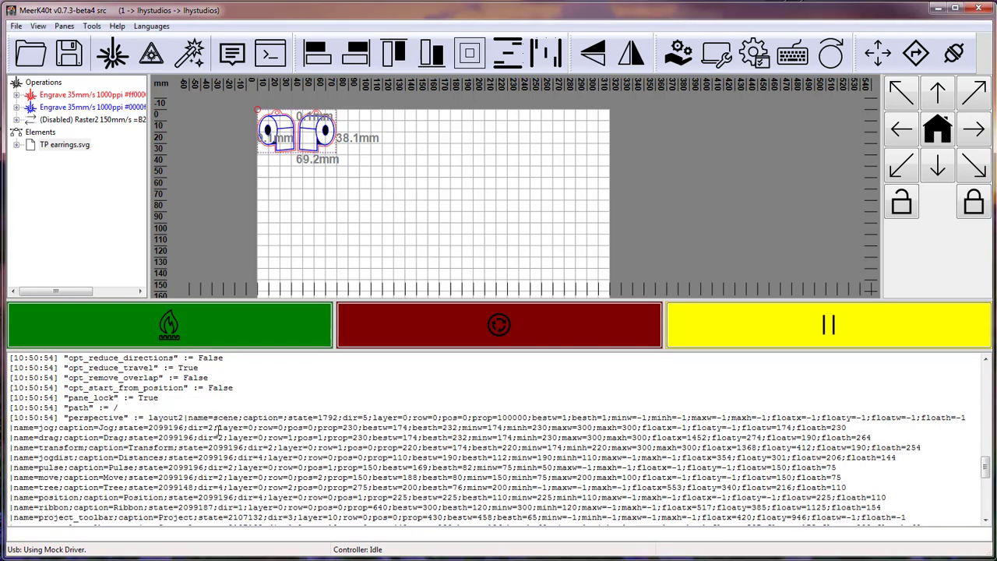
scroll(222, 431, down, 6)
scroll(221, 430, down, 3)
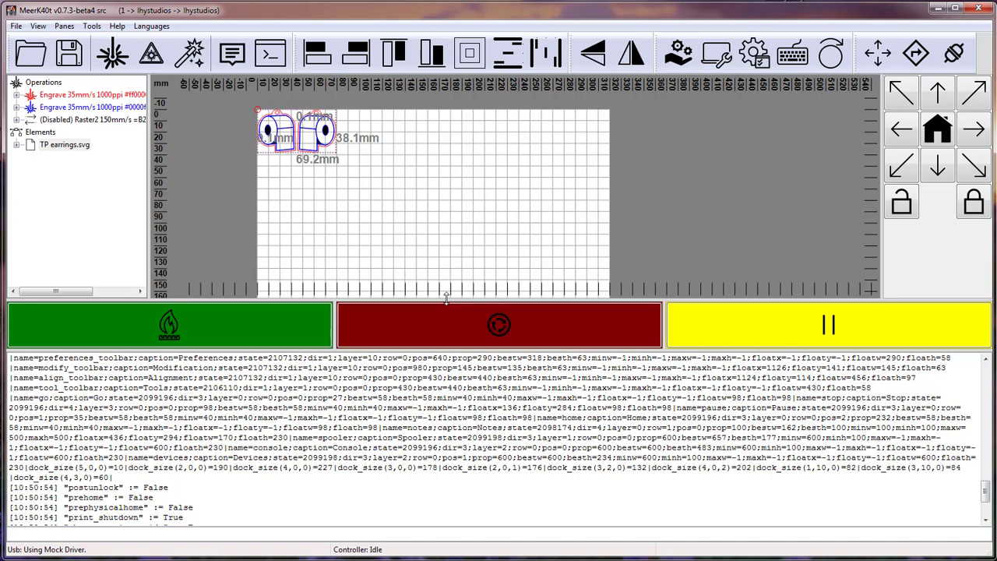
Reset the panes to the default layout and pan the canvas around.
drag(446, 296, 444, 341)
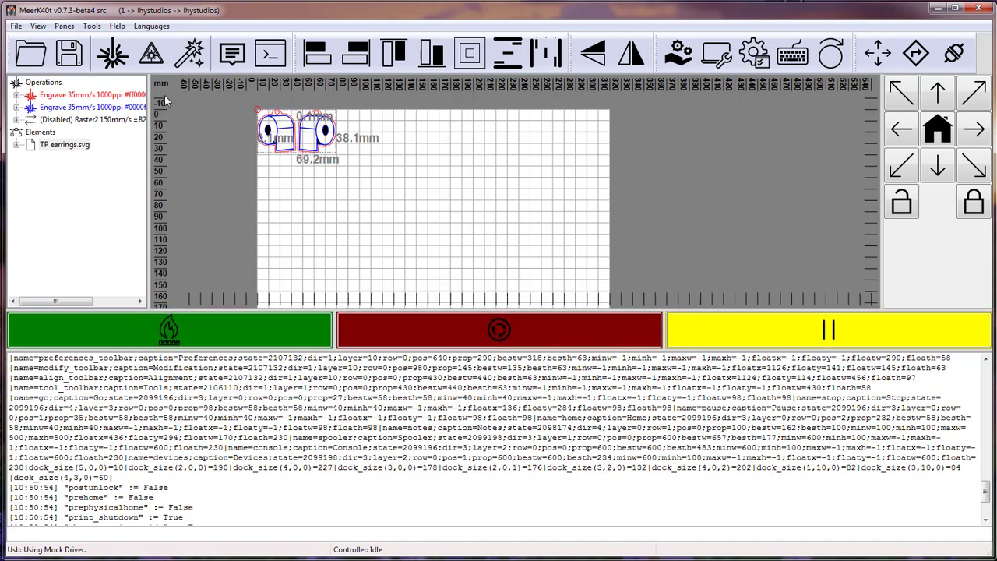
click(64, 26)
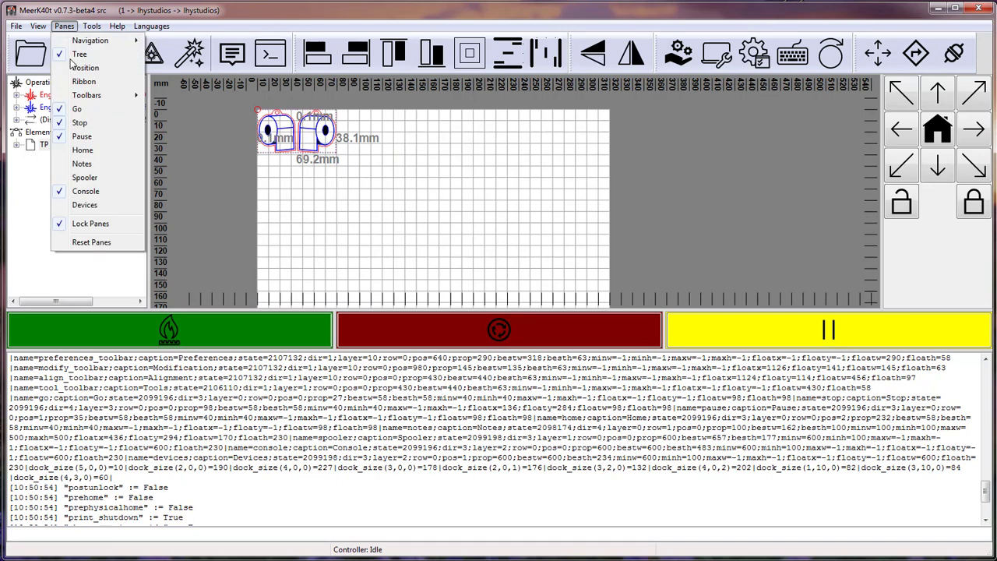
click(99, 243)
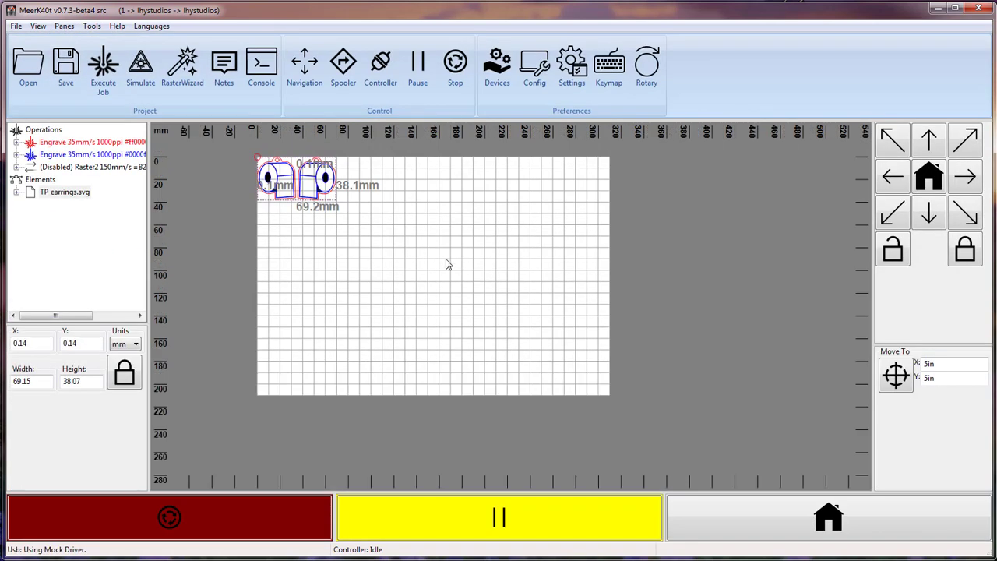
middle_drag(262, 229, 379, 276)
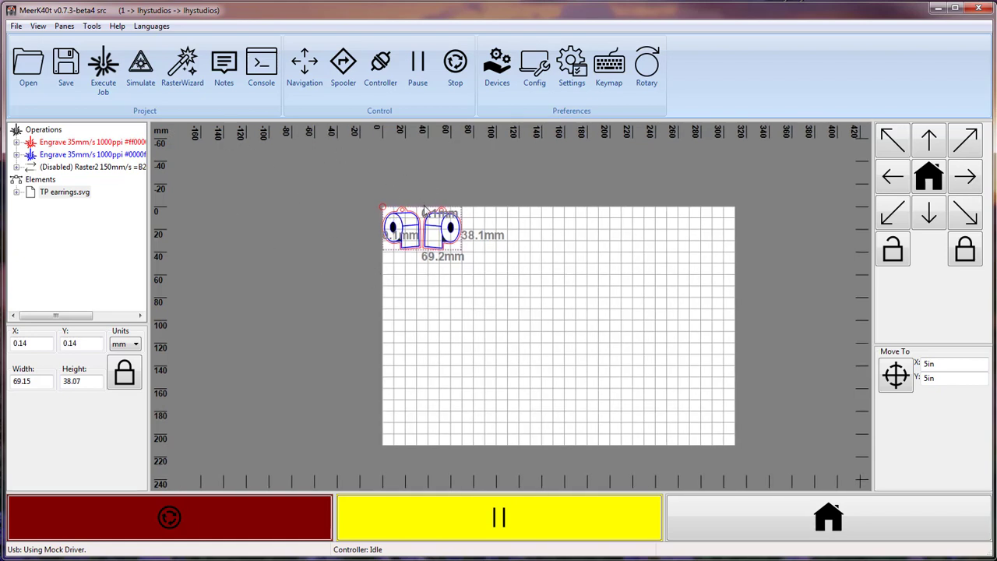
middle_drag(524, 313, 353, 254)
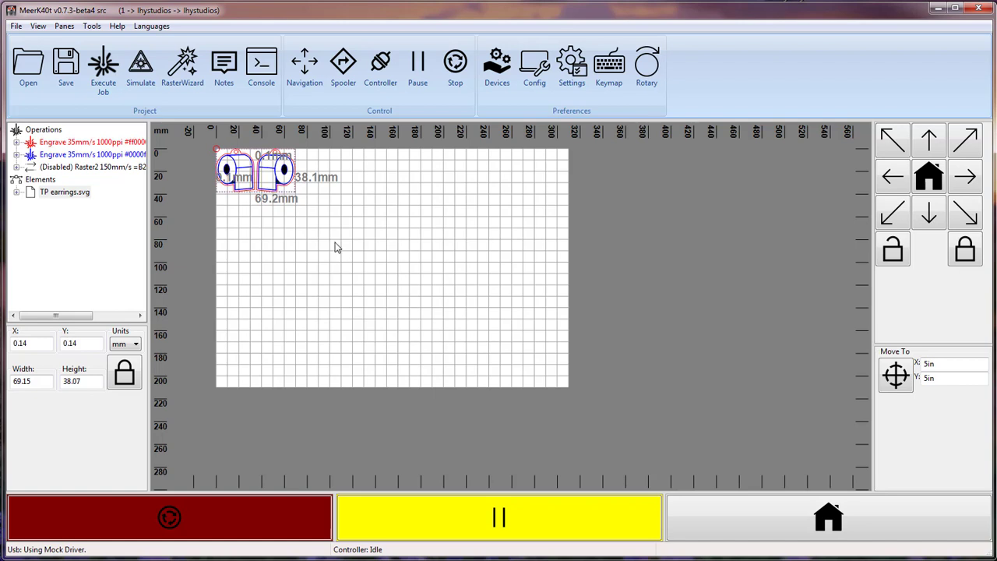
click(62, 26)
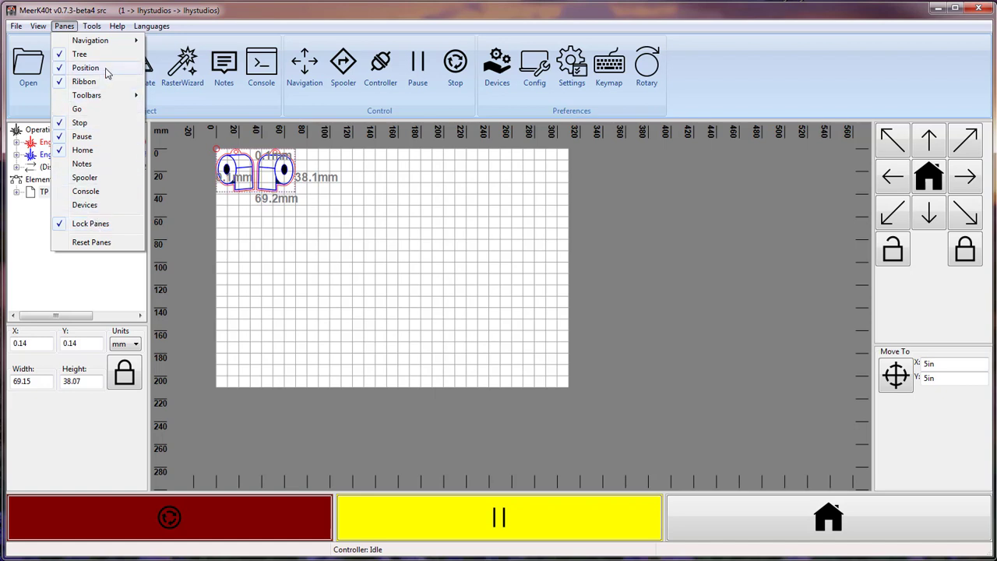
Show the Go pane, move the earrings artwork to about X 89.5, Y 59.3 mm, and run it.
mouse_move(117, 46)
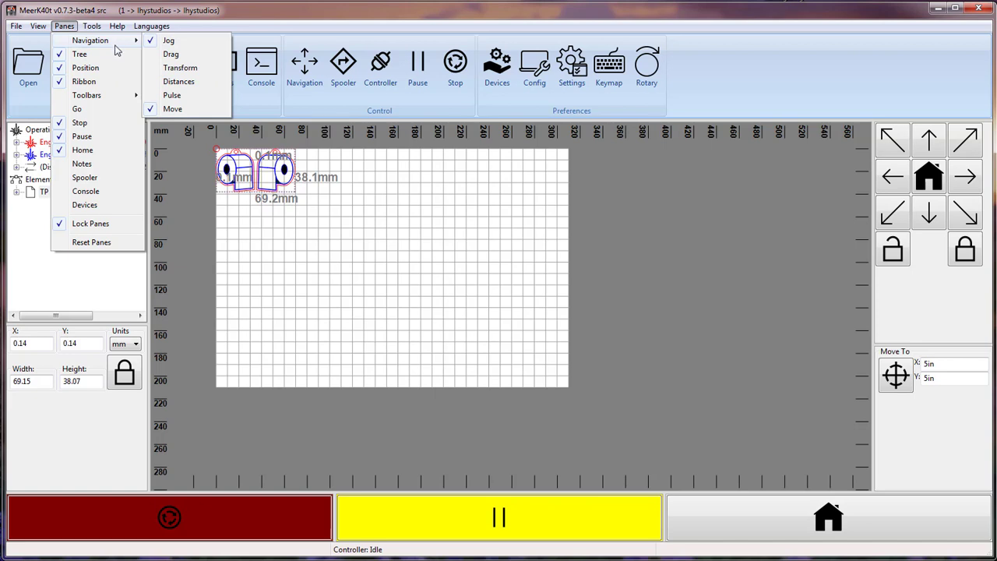
mouse_move(106, 101)
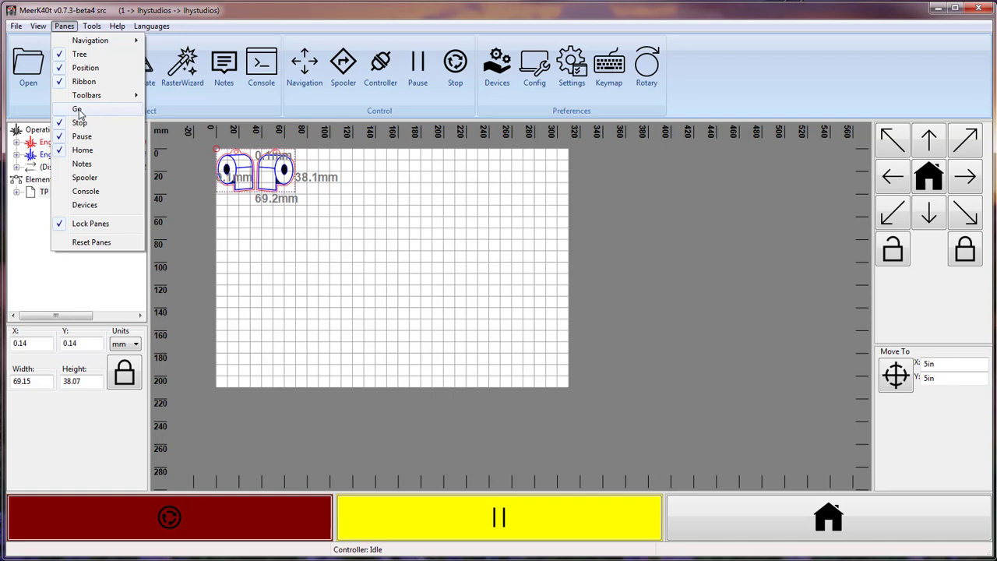
click(79, 113)
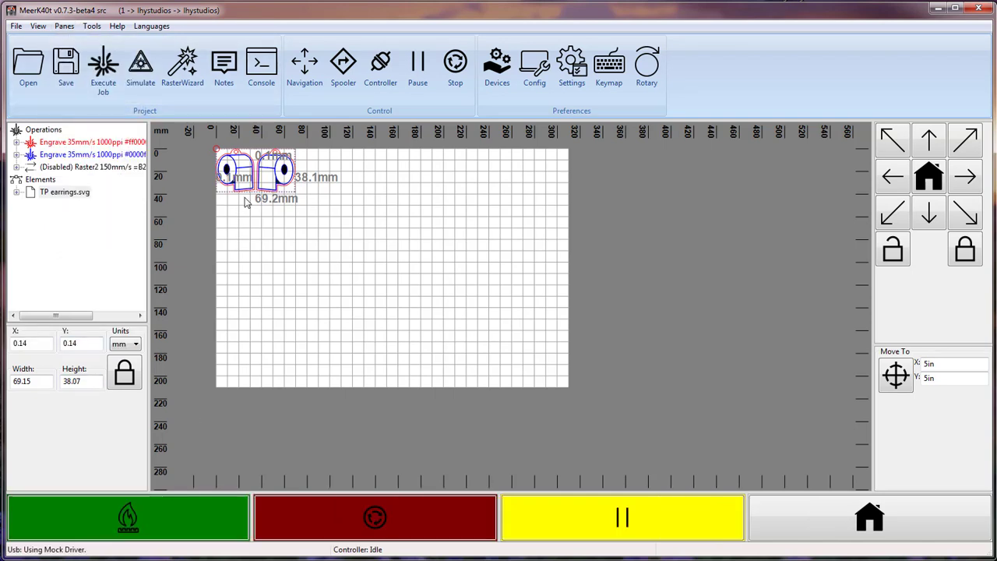
drag(241, 170, 343, 237)
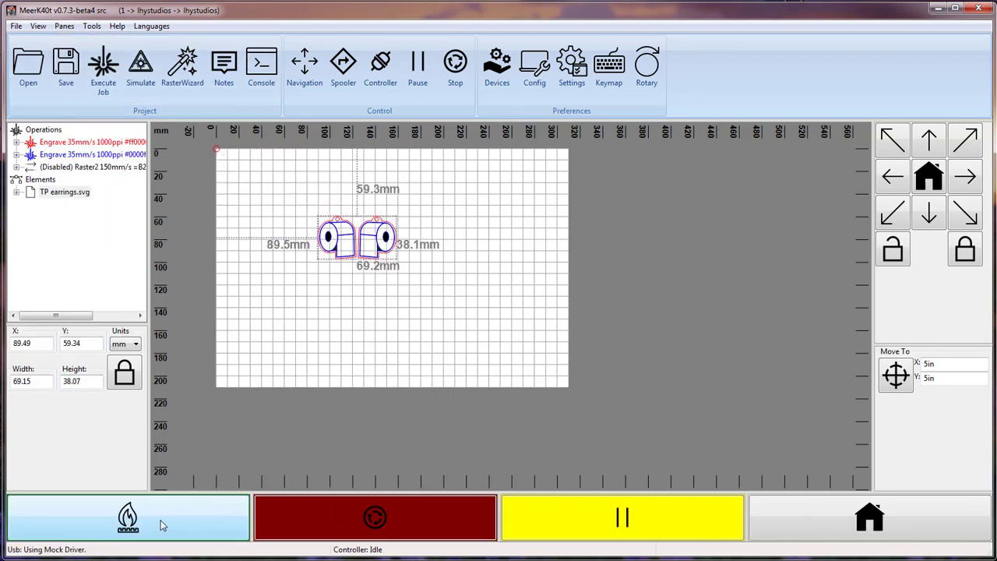
click(116, 520)
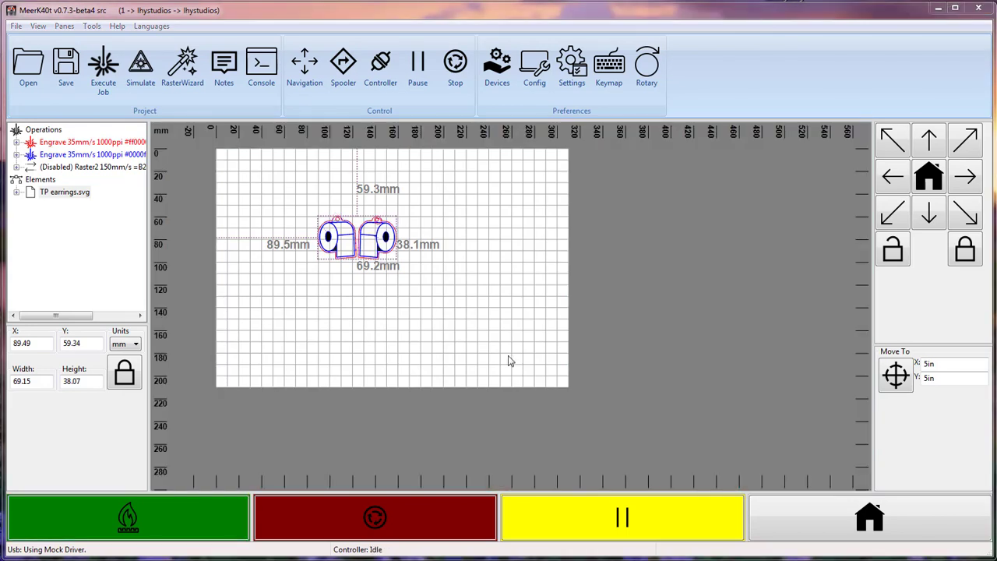
Enable the Project, Control and Preferences toolbars under Panes > Toolbars.
click(65, 29)
mouse_move(98, 97)
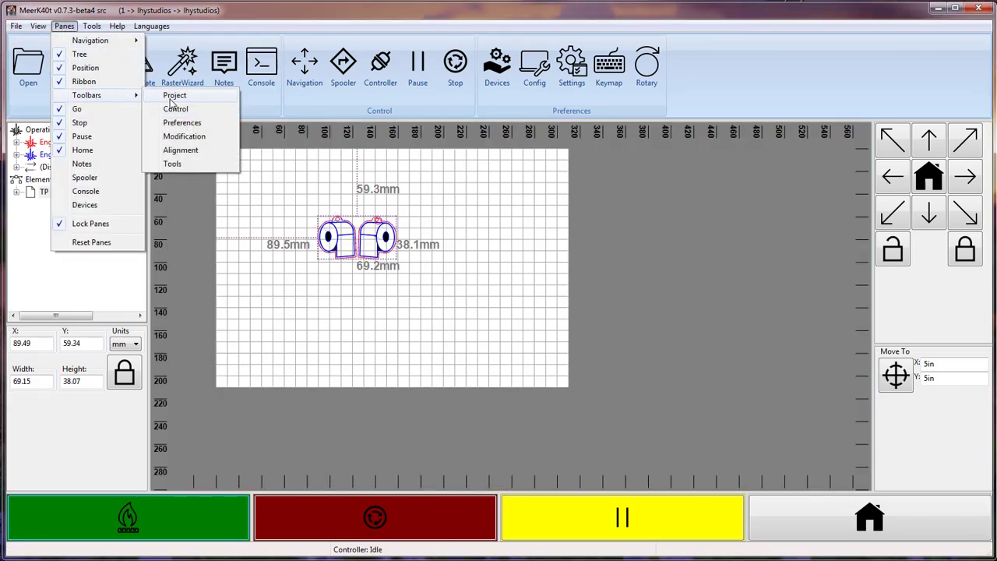
click(170, 95)
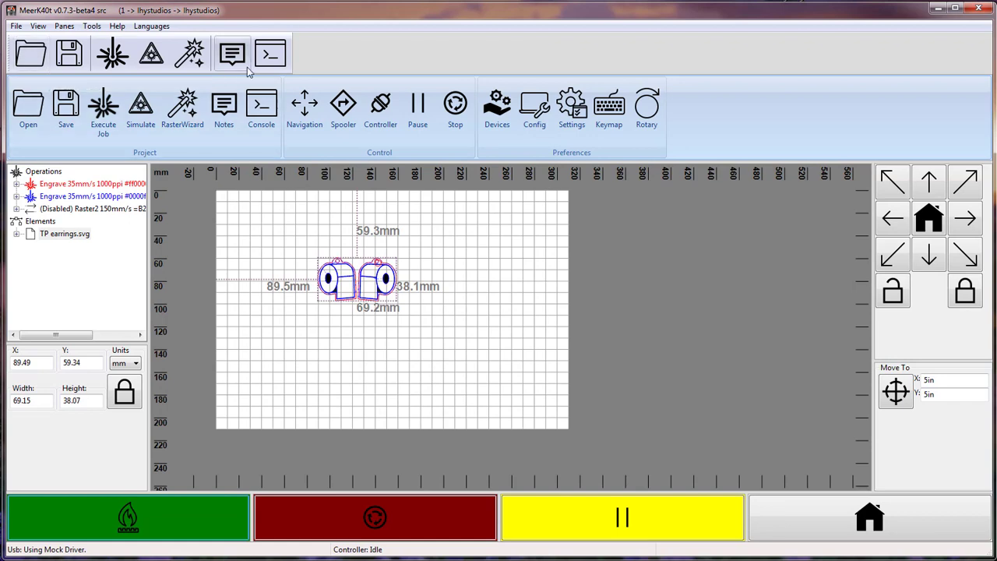
click(65, 27)
mouse_move(100, 95)
click(174, 110)
click(63, 25)
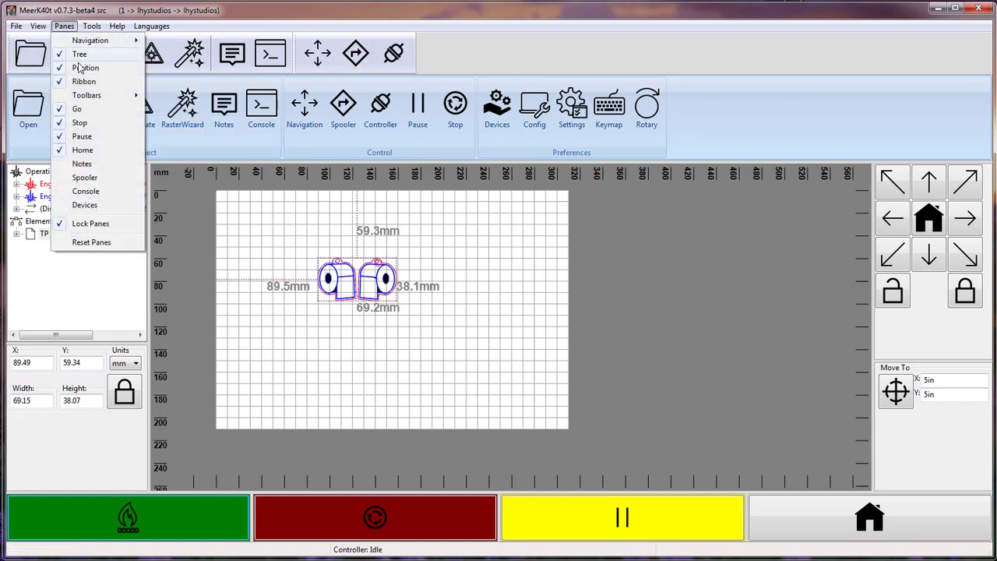
mouse_move(92, 96)
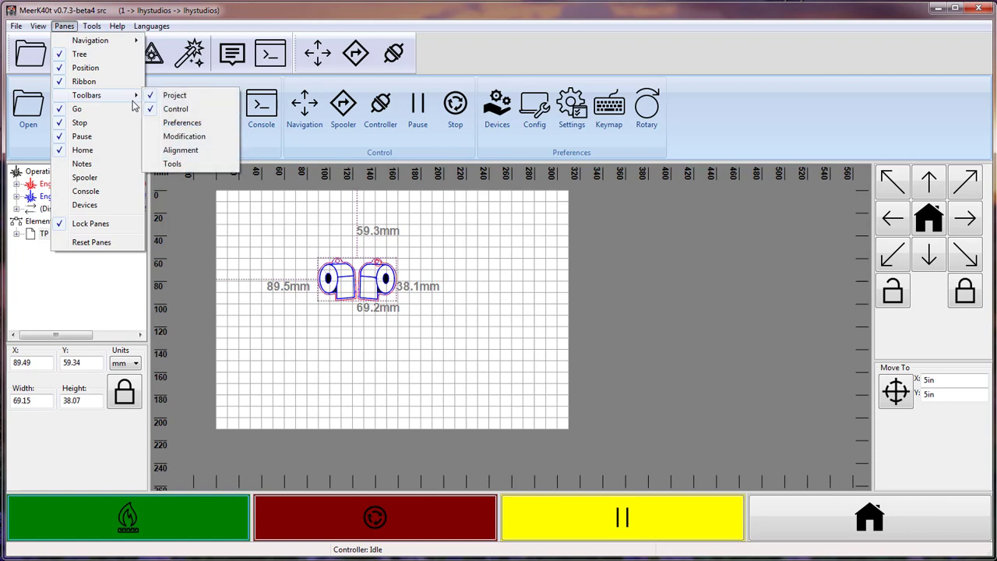
click(178, 124)
Enable the Modification and Alignment toolbars and hide the ribbon.
click(64, 26)
mouse_move(92, 25)
mouse_move(92, 97)
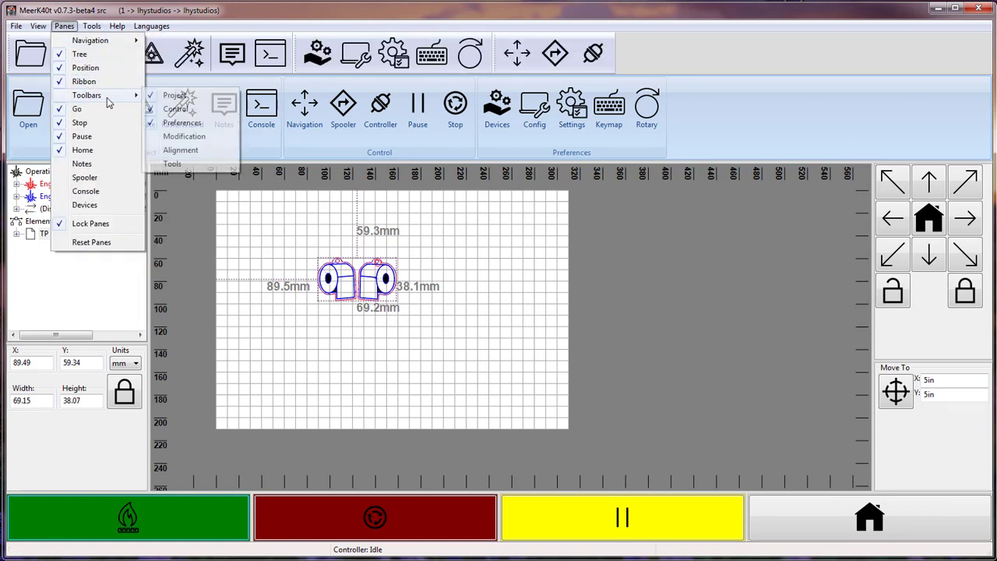
click(178, 137)
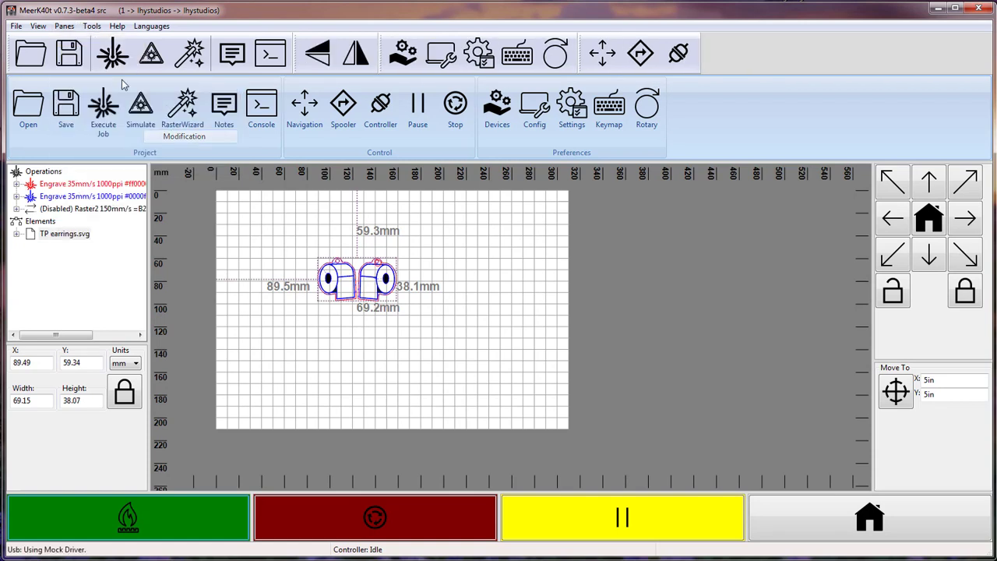
click(64, 26)
mouse_move(120, 98)
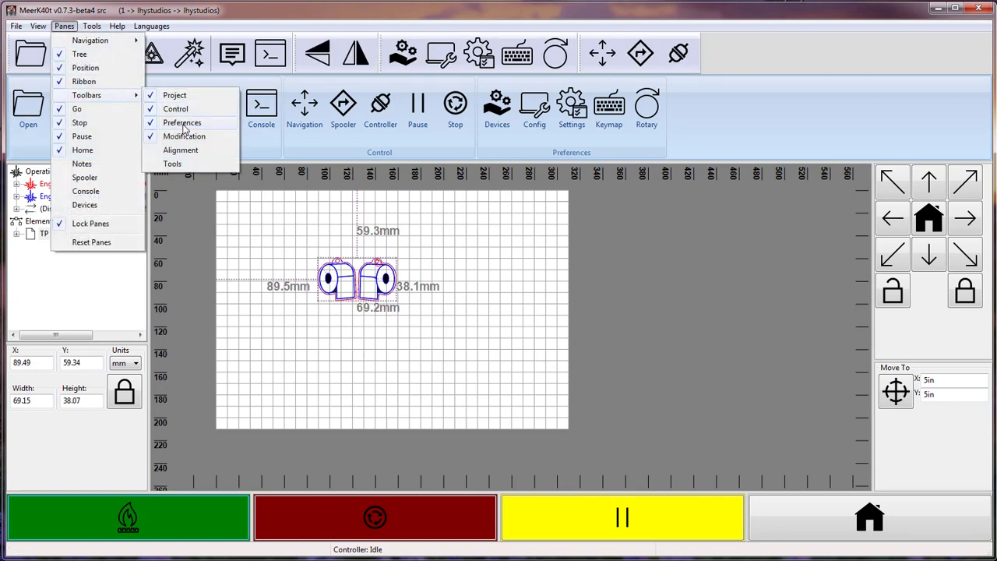
click(176, 150)
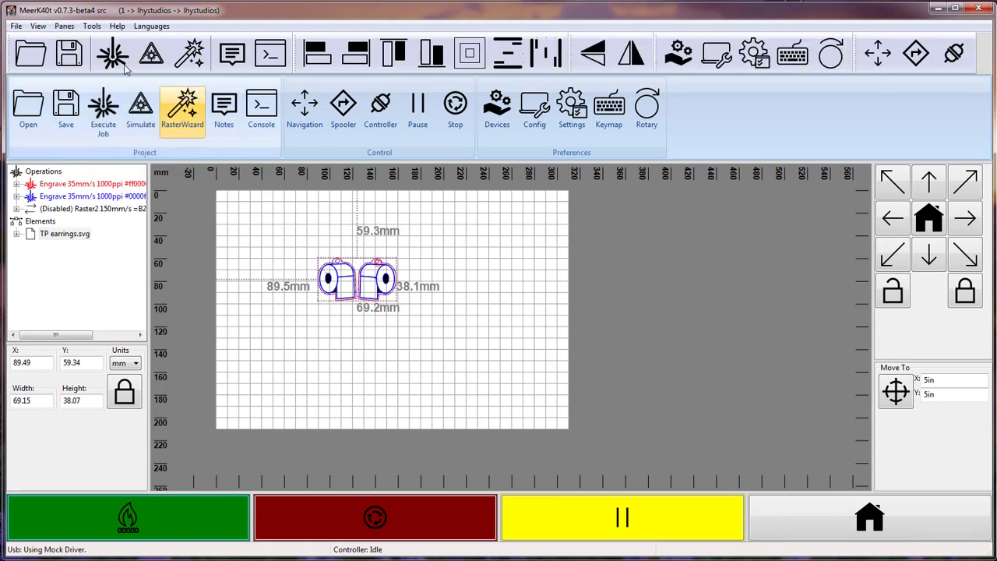
click(64, 26)
click(84, 81)
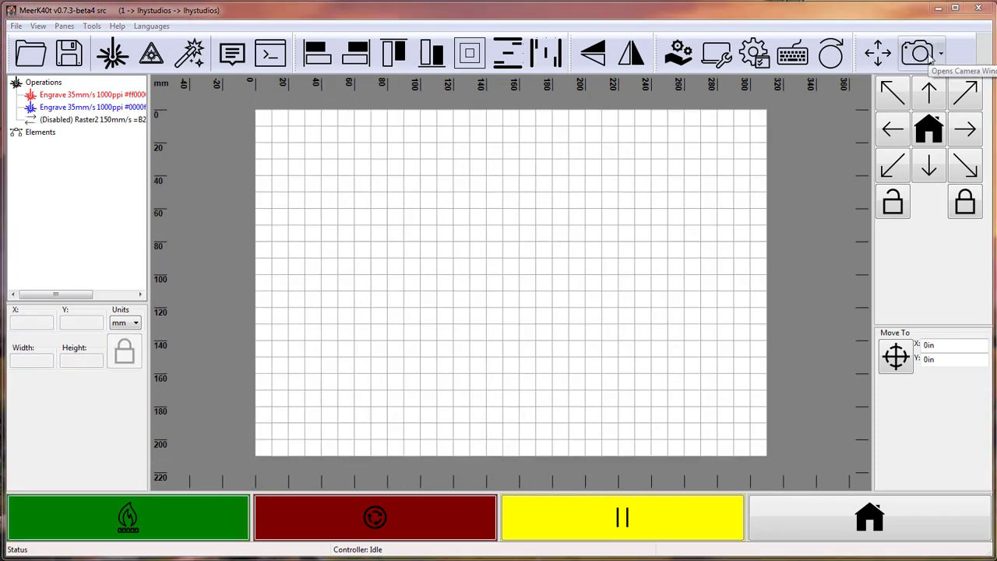
click(940, 56)
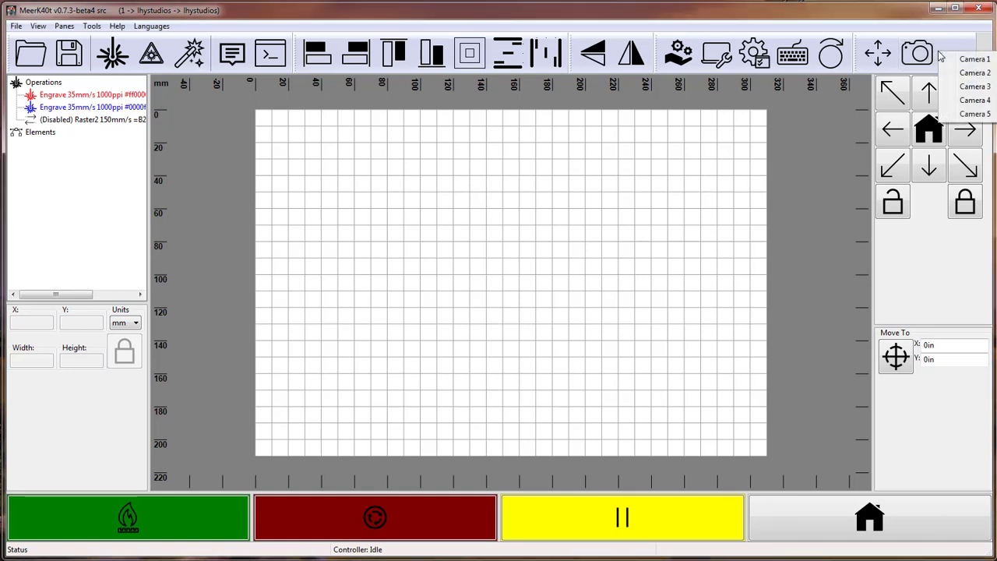
click(918, 56)
click(917, 56)
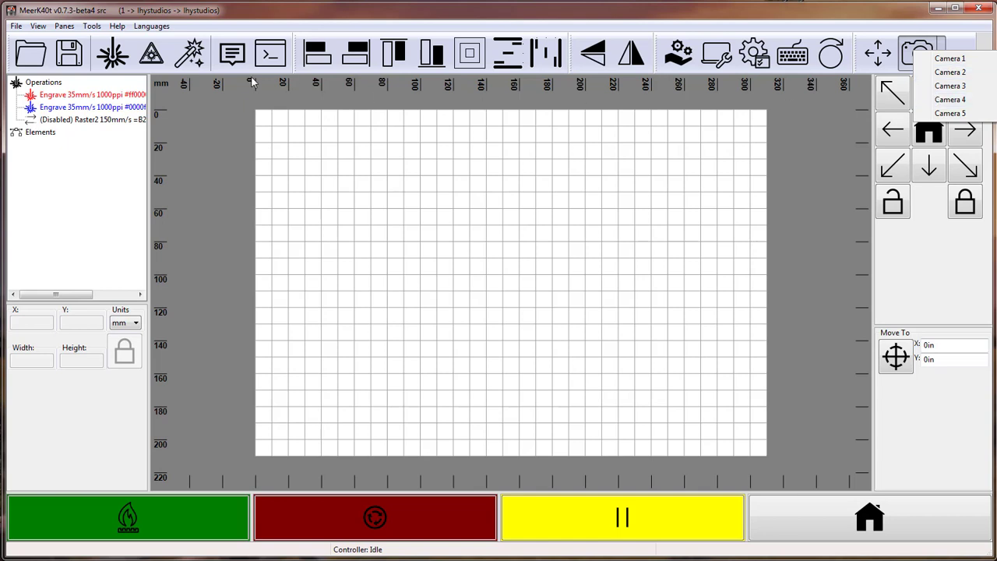
click(64, 25)
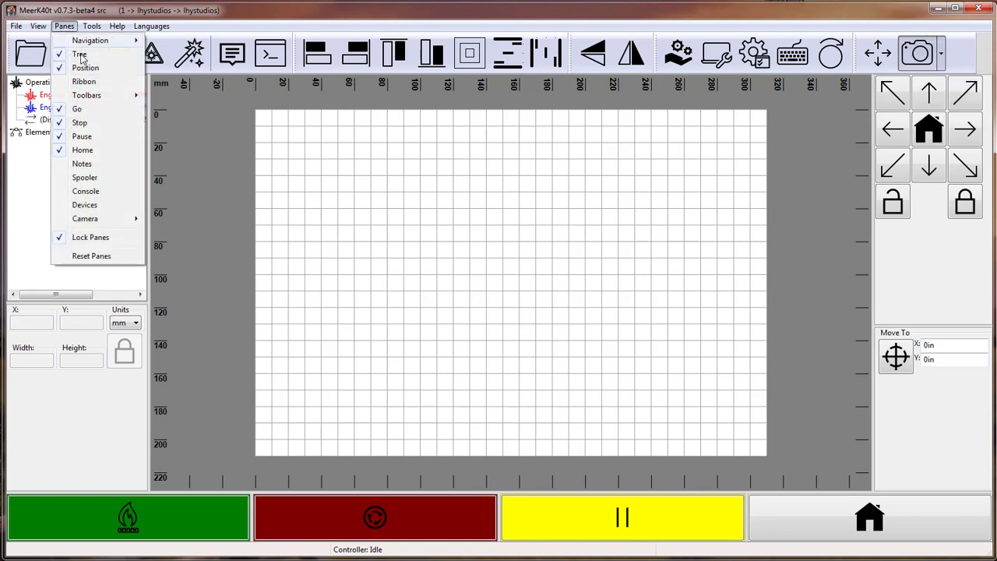
click(90, 81)
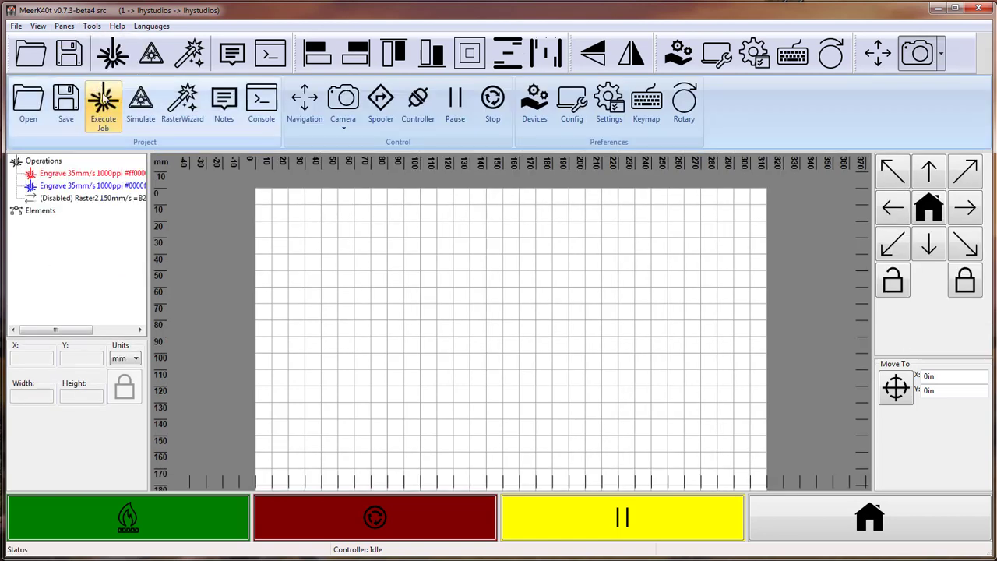
click(347, 131)
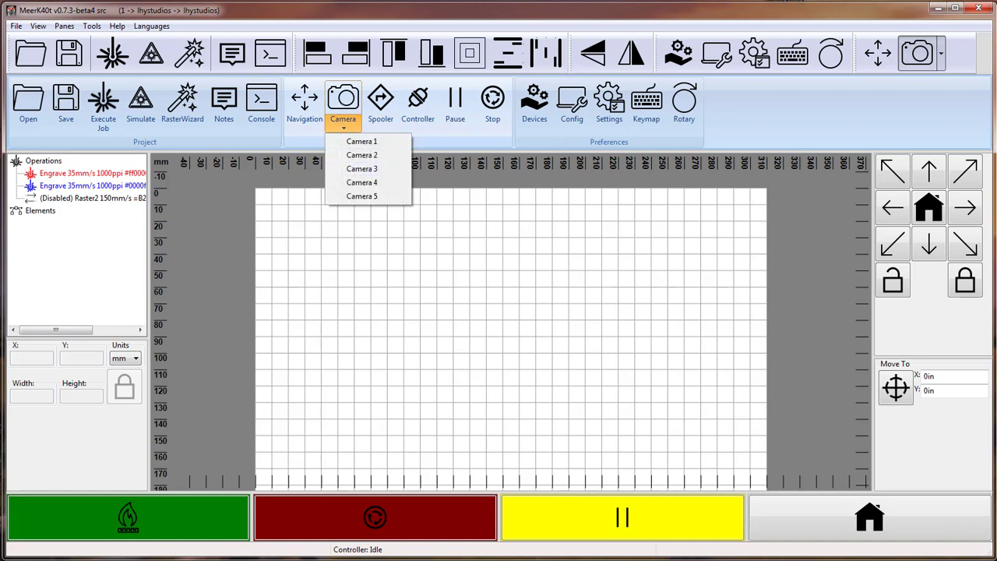
click(496, 179)
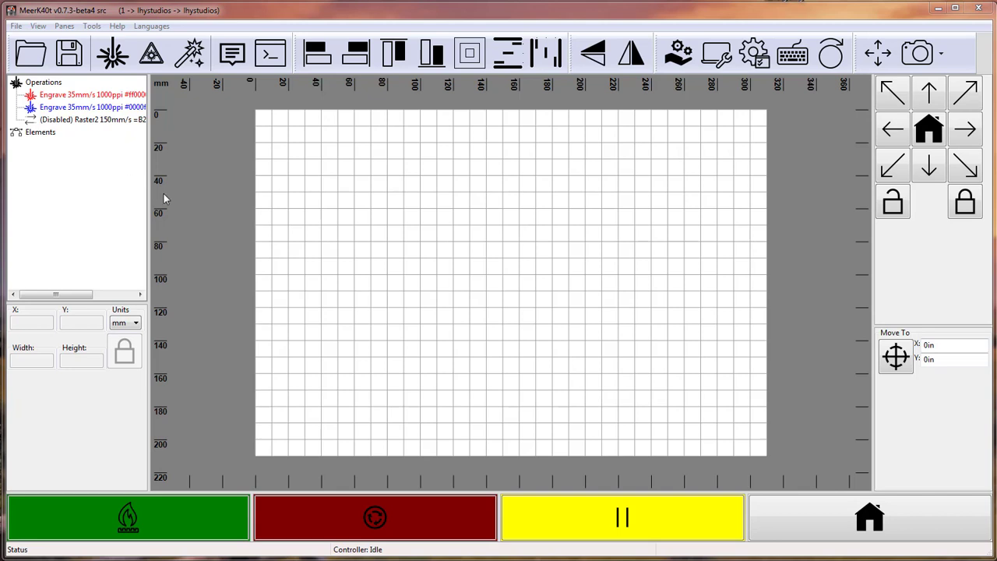
Add a shortened console along the bottom and show the Camera 1 feed pane.
click(62, 27)
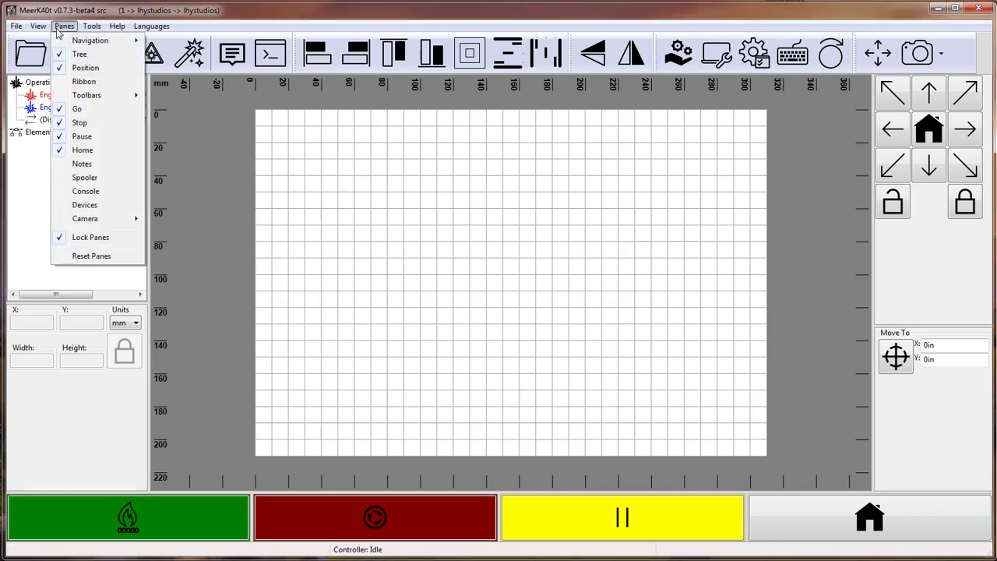
click(84, 191)
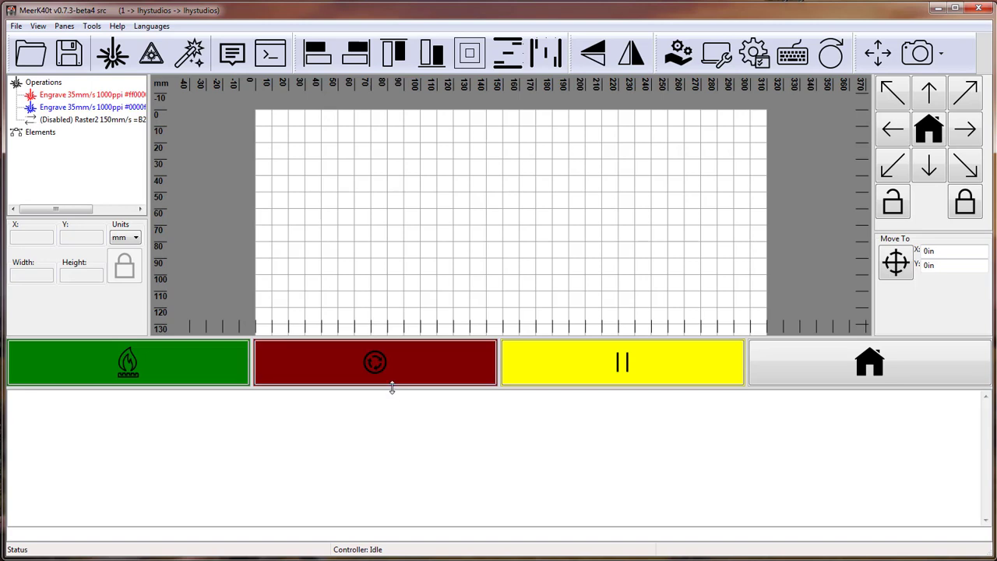
drag(392, 388, 460, 446)
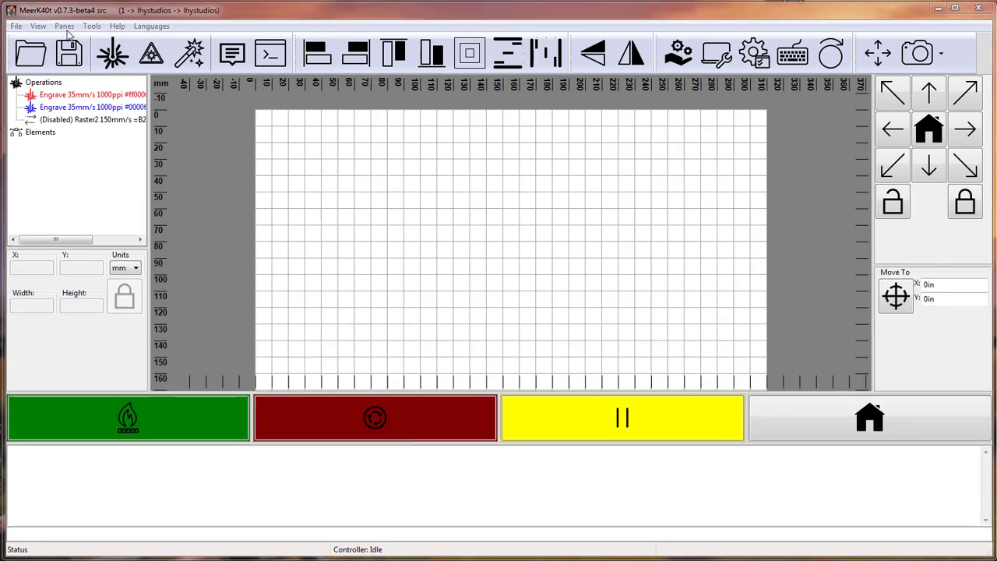
click(65, 26)
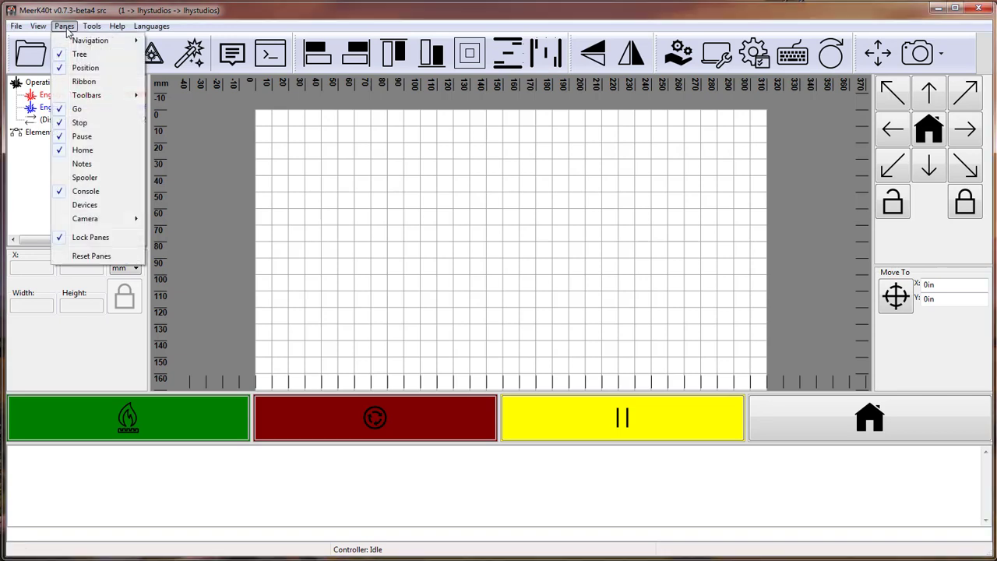
mouse_move(102, 223)
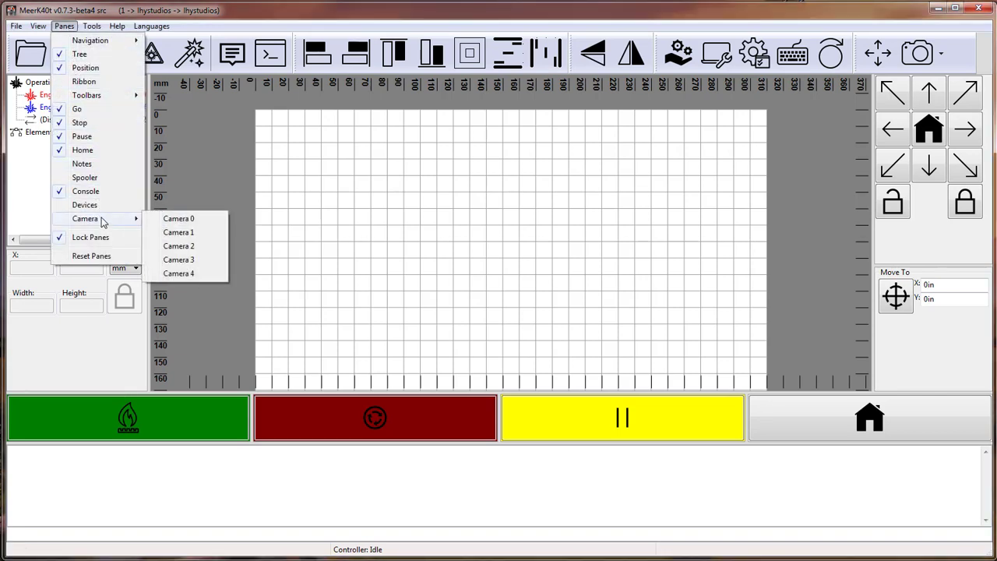
click(190, 235)
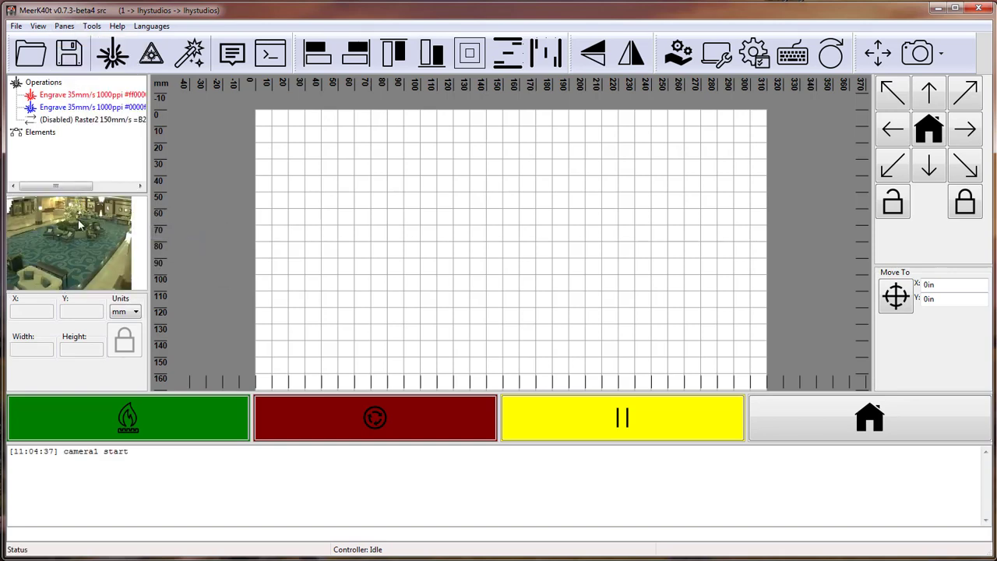
Try the camera image as the canvas background, then remove it and pan the canvas.
middle_drag(443, 252, 374, 206)
scroll(375, 206, down, 3)
double_click(103, 230)
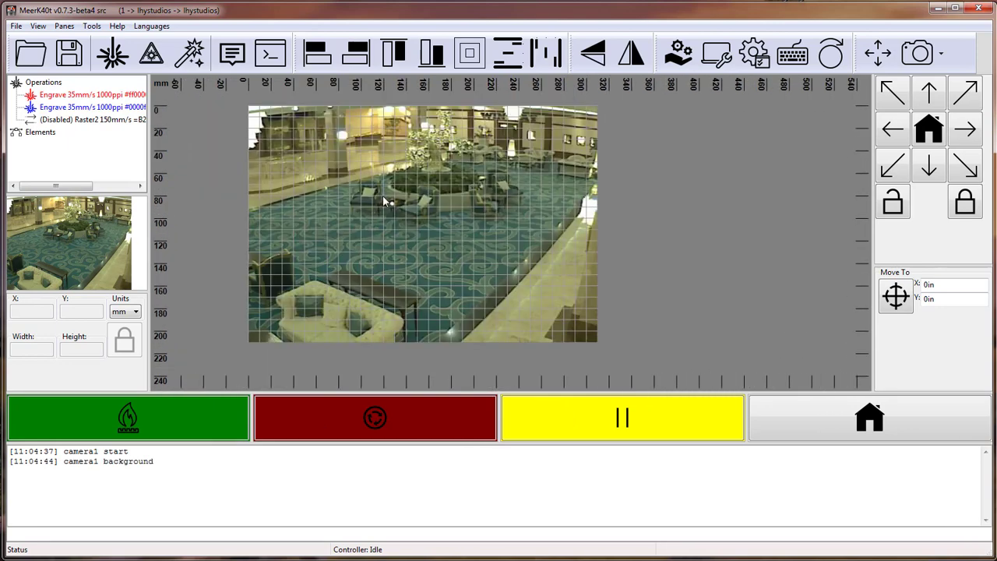
double_click(83, 239)
right_click(385, 211)
click(420, 222)
middle_drag(316, 191, 369, 213)
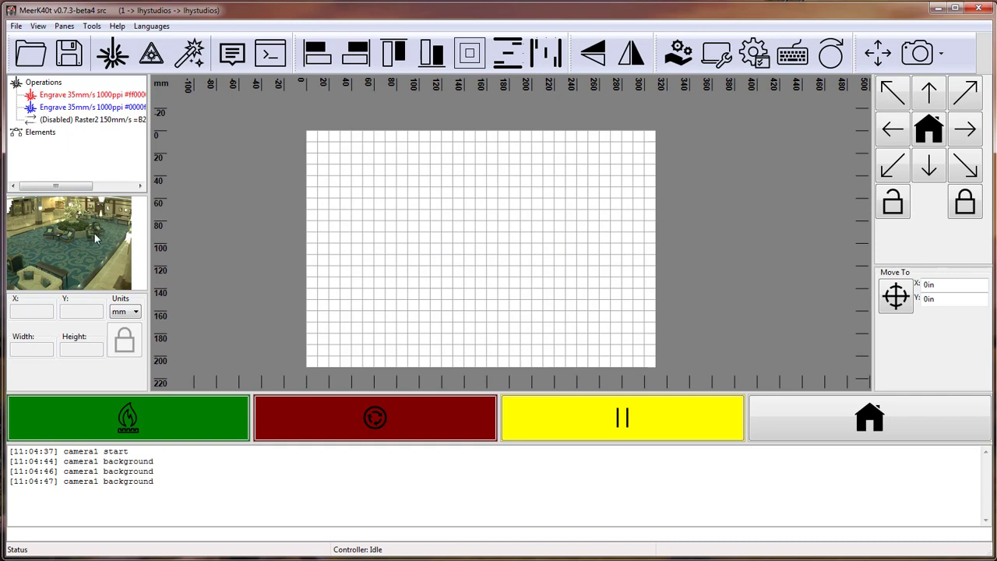
Set camera1's live image as the canvas background after dismissing the camera pane's options menu.
right_click(69, 232)
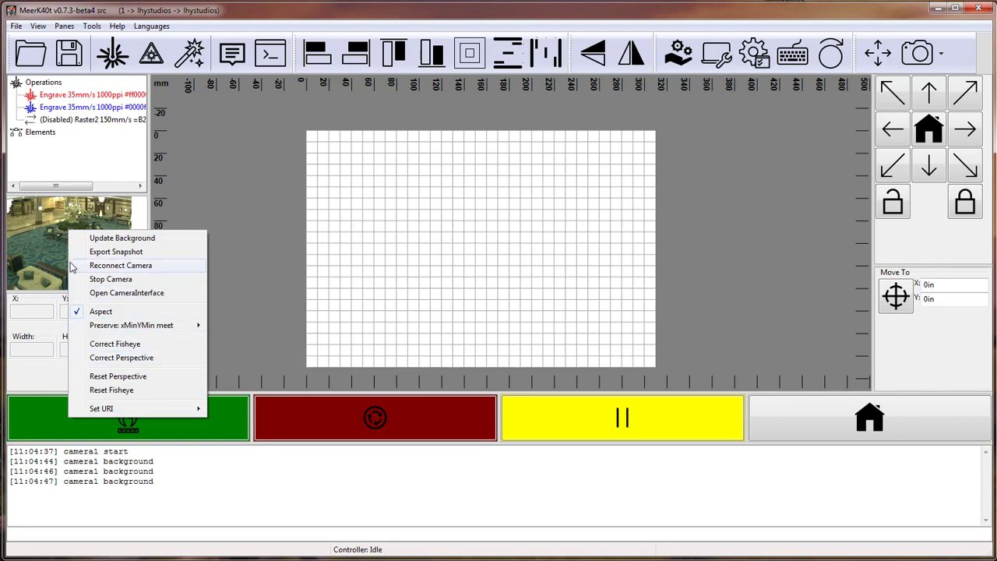
click(36, 237)
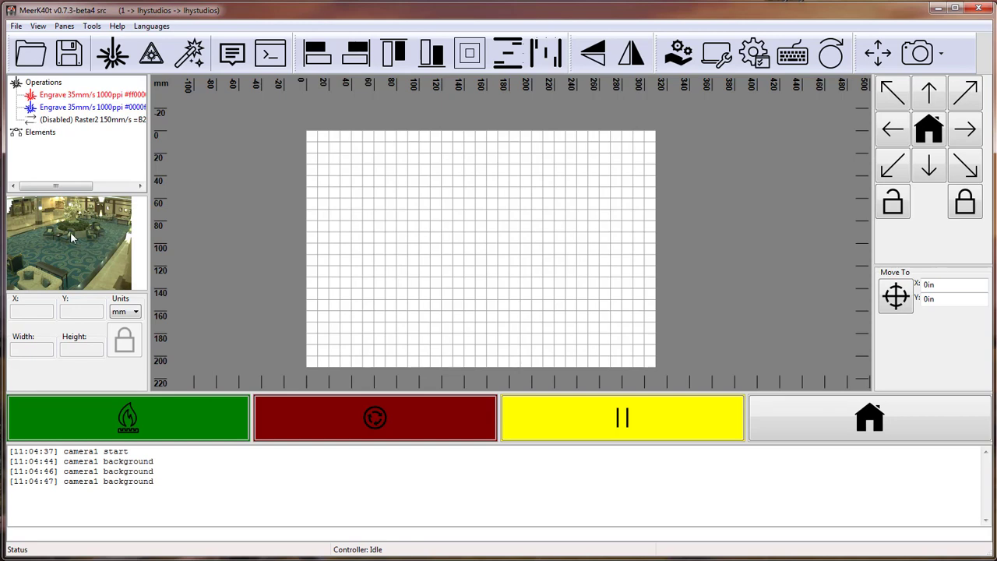
double_click(72, 233)
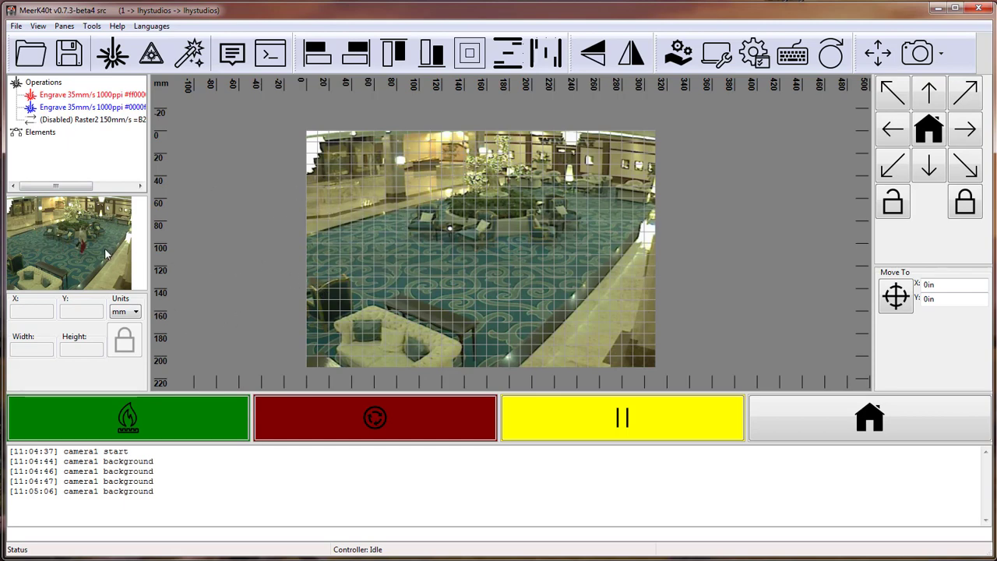
Remove the camera background from the canvas, then look through the Panes and Tools menus without changes.
right_click(434, 237)
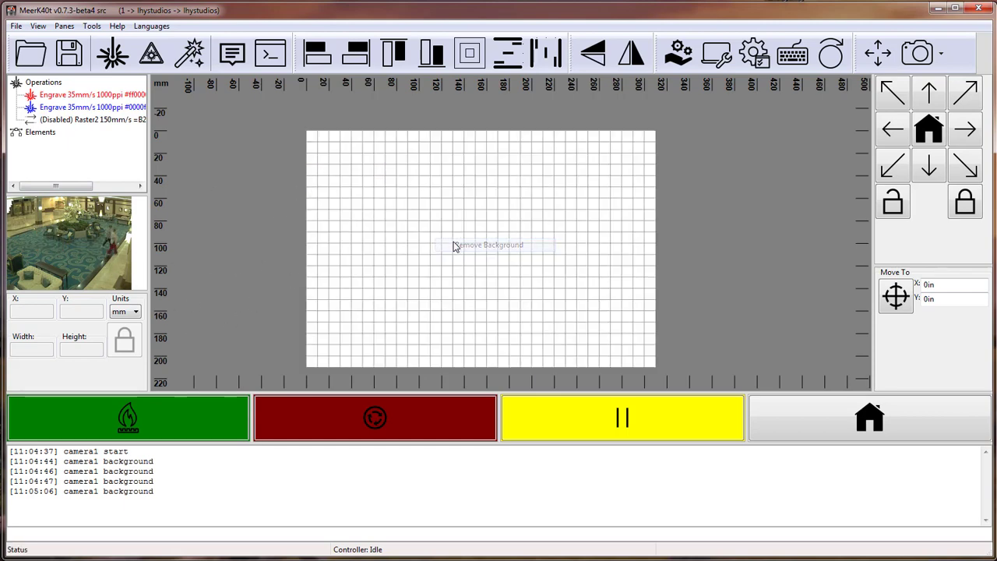
click(65, 25)
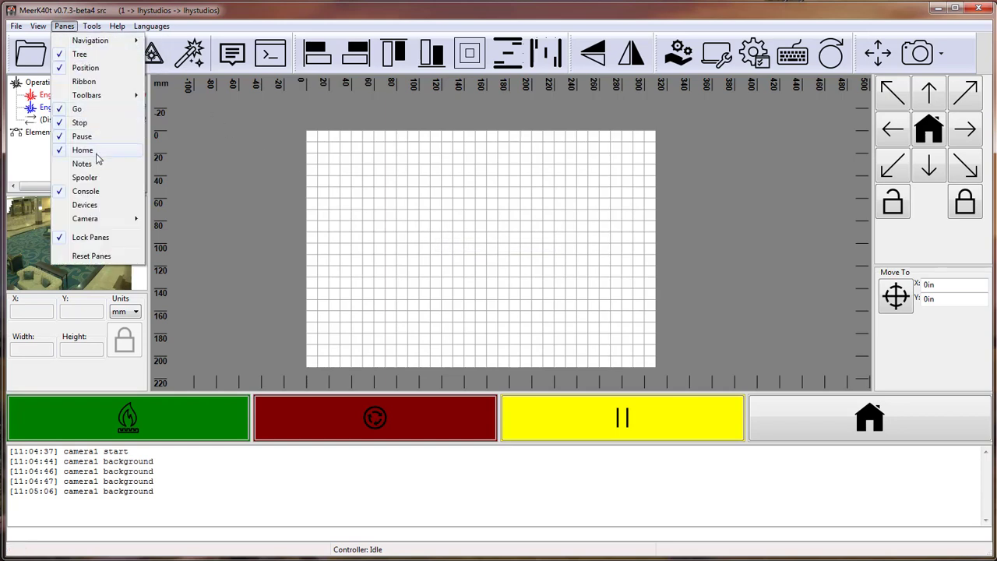
click(374, 218)
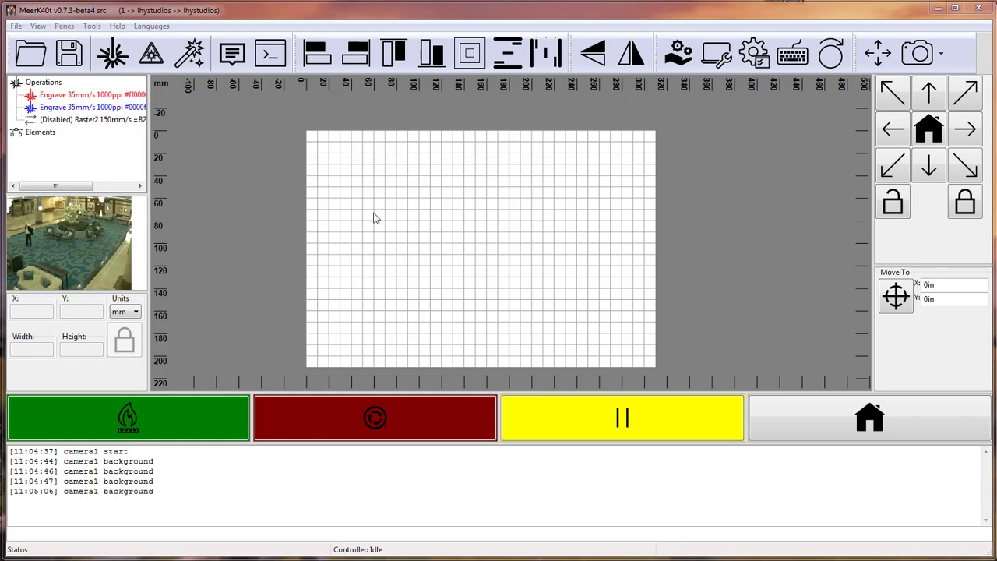
click(64, 26)
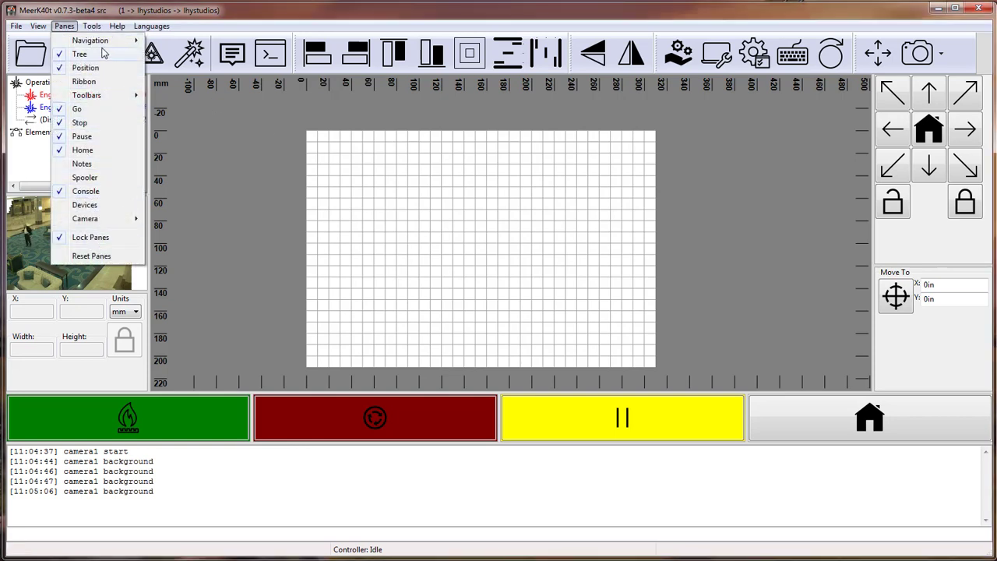
mouse_move(101, 42)
click(319, 15)
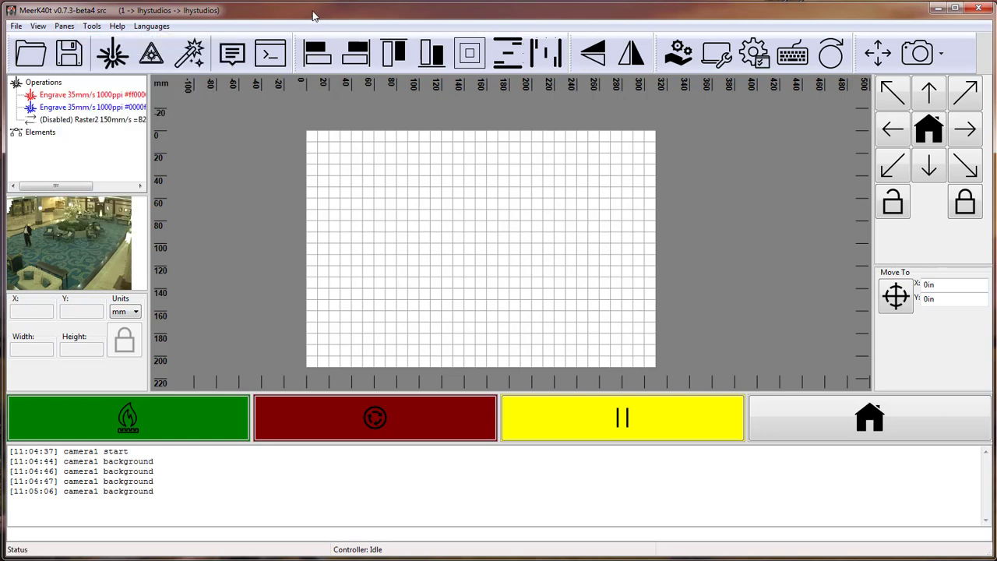
click(91, 26)
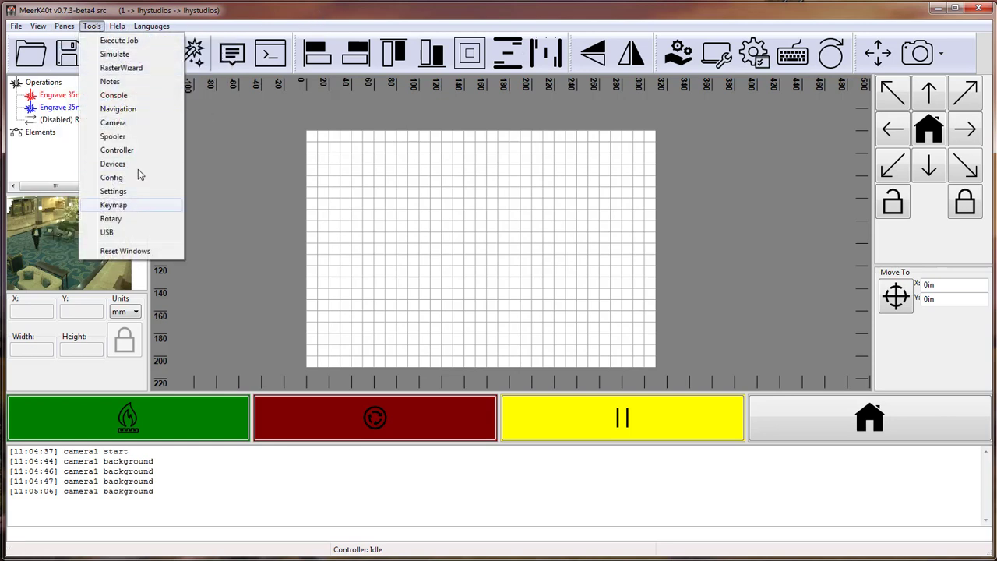
click(397, 207)
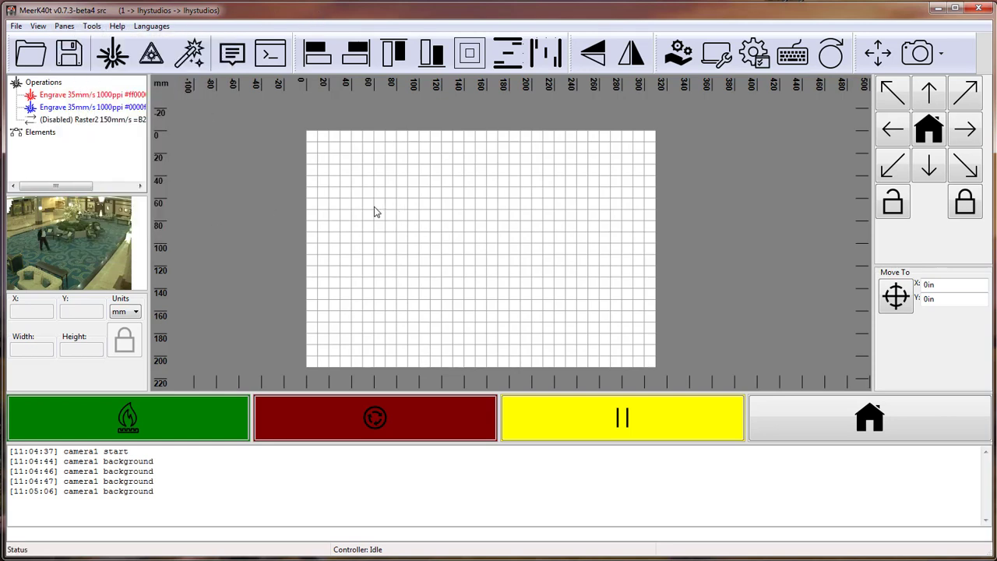
Turn off Lock Panes in the Panes menu so the panes can be moved.
click(66, 26)
mouse_move(75, 95)
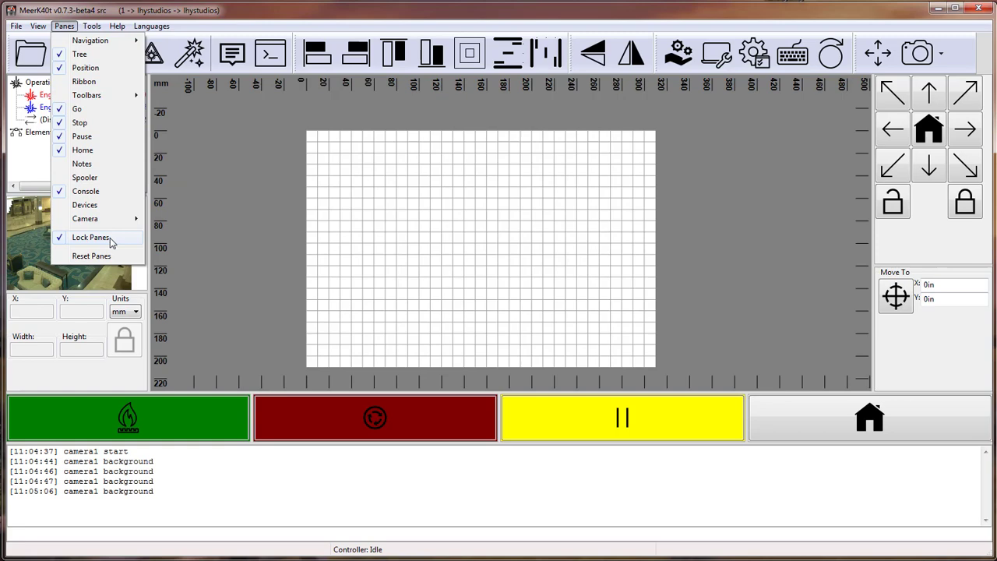
click(110, 238)
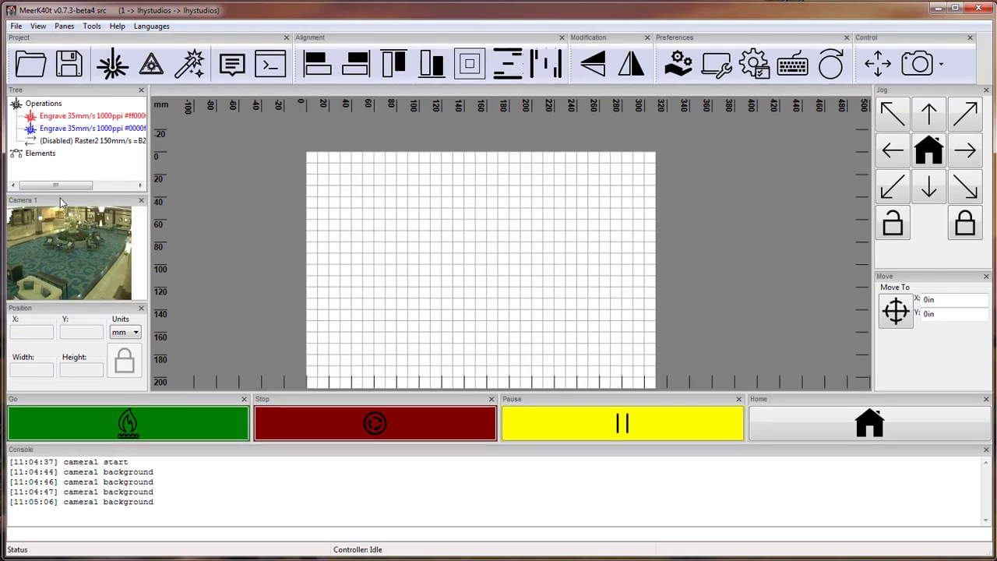